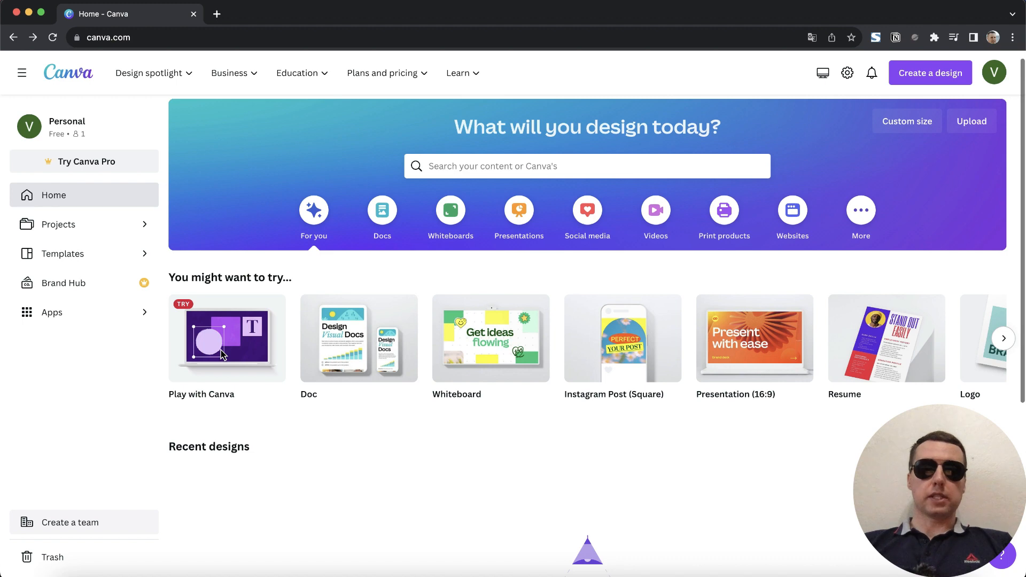
Step: Create a new custom-size design 1080 px wide and 1920 px high
{"action": "left_click", "coordinate": [929, 73]}
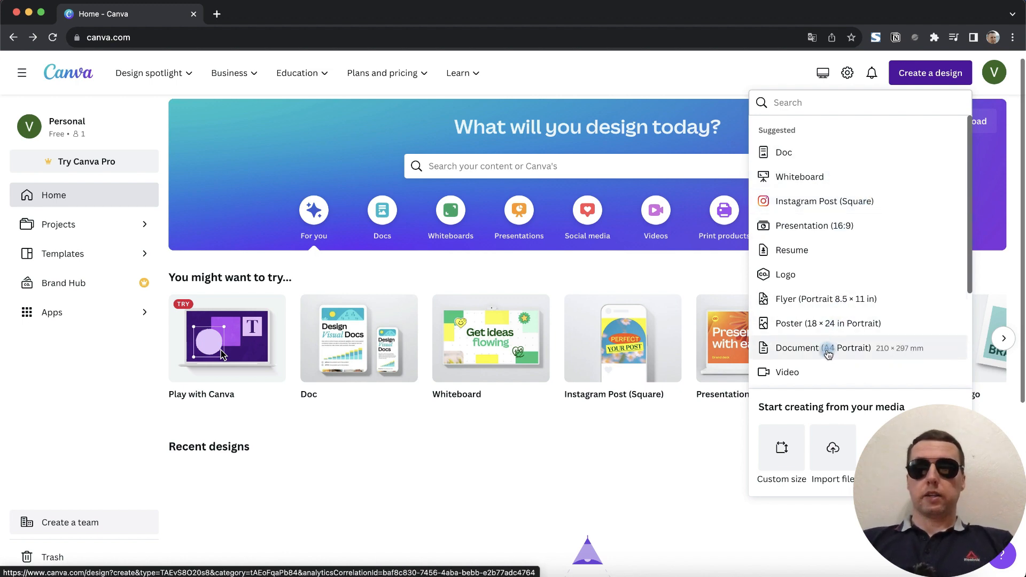
{"action": "left_click", "coordinate": [781, 447]}
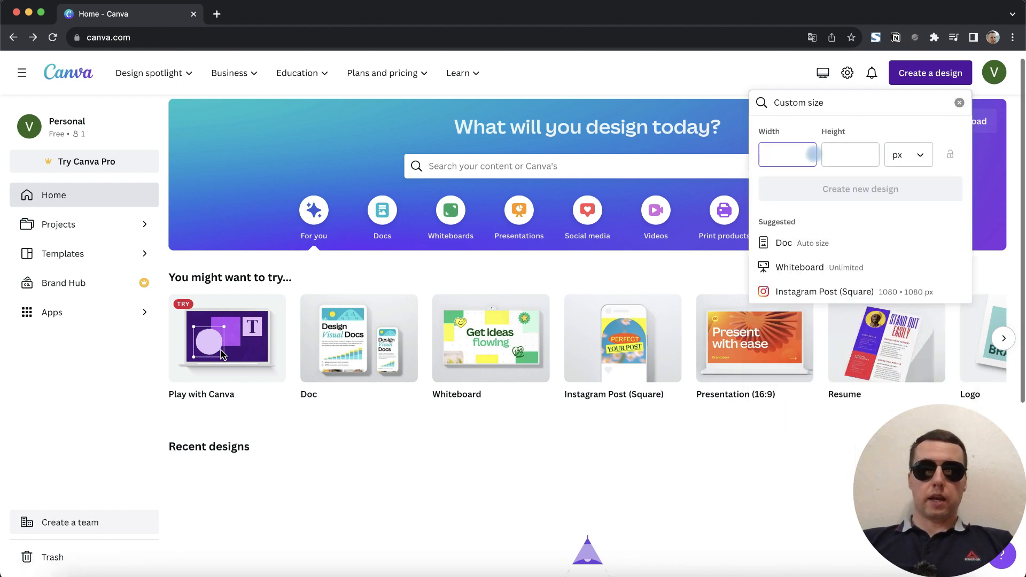
{"action": "type", "text": "10"}
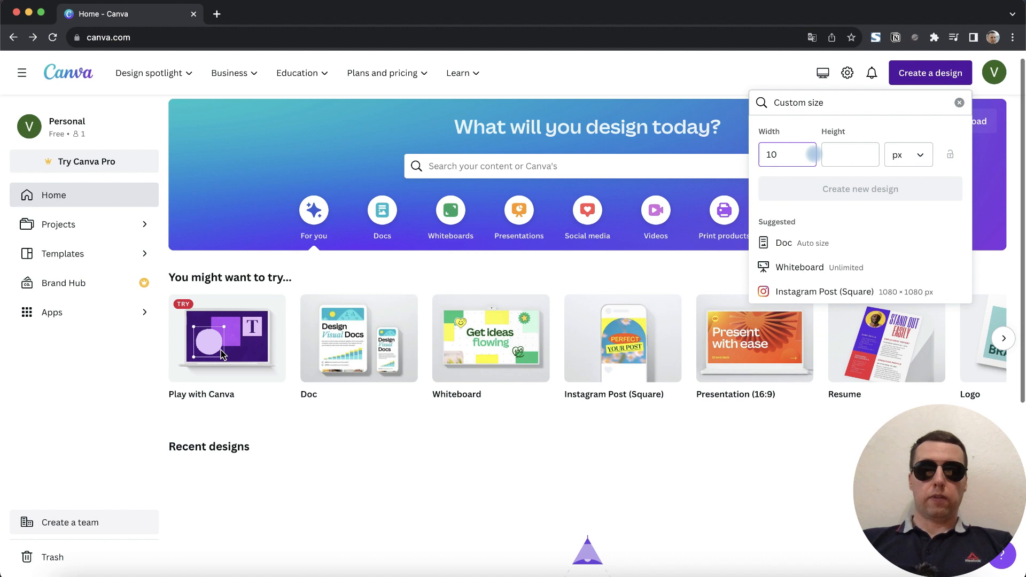
{"action": "type", "text": "80"}
{"action": "key", "text": "Tab"}
{"action": "type", "text": "1920"}
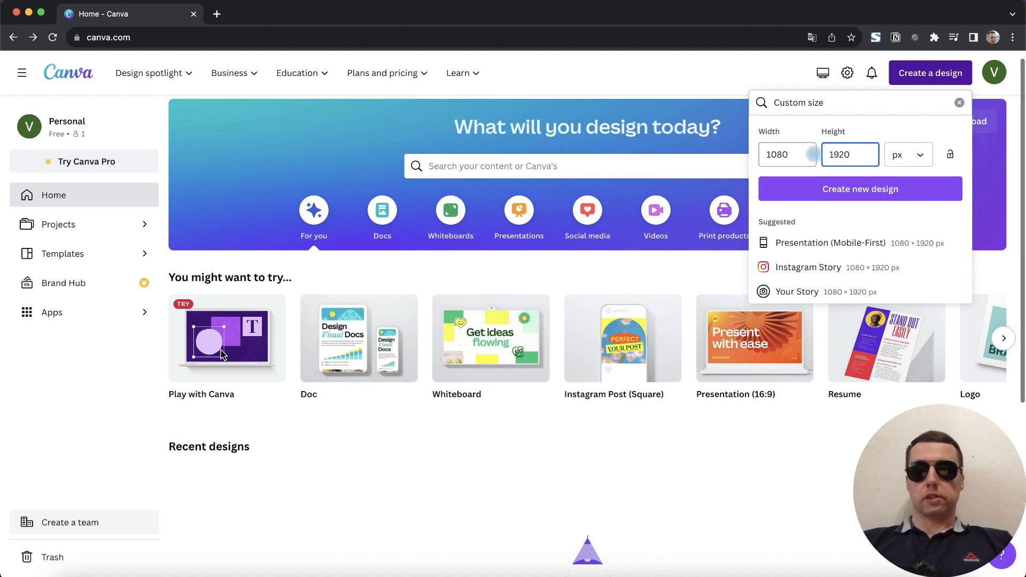
{"action": "left_click", "coordinate": [921, 156]}
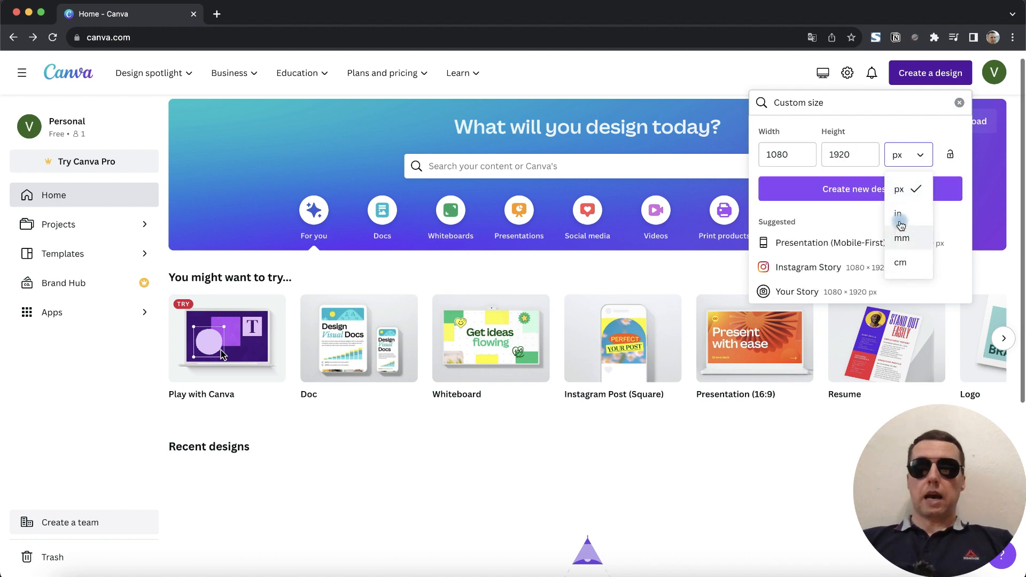
{"action": "left_click", "coordinate": [854, 207]}
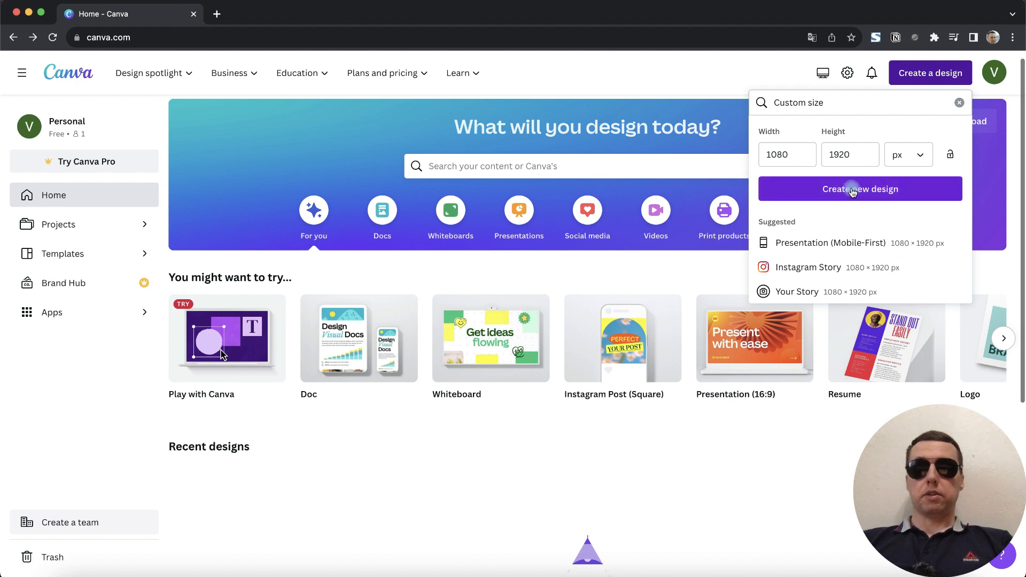
{"action": "left_click", "coordinate": [852, 190]}
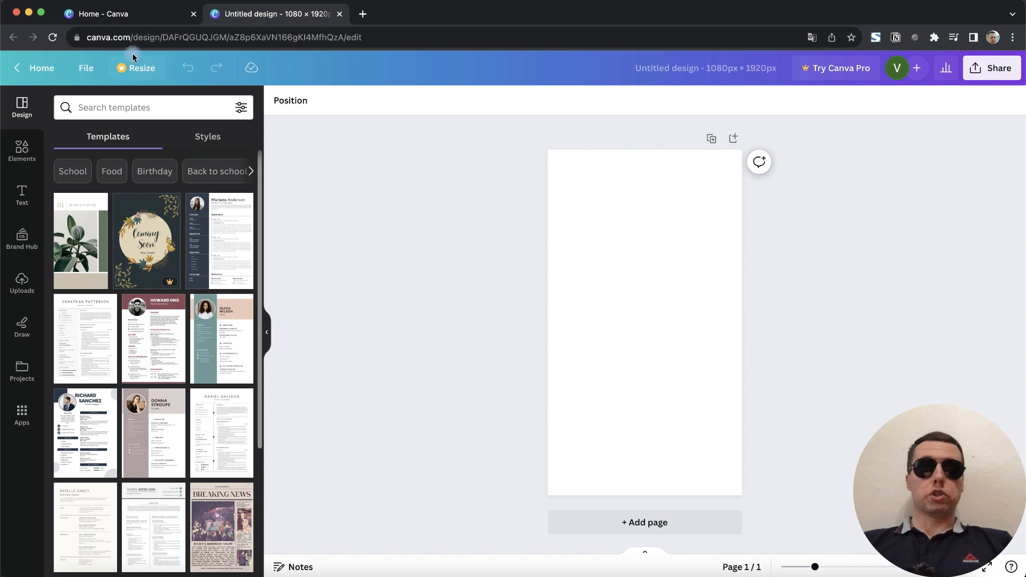
Step: Look over the custom size and format options for resizing the current design
{"action": "left_click", "coordinate": [136, 68]}
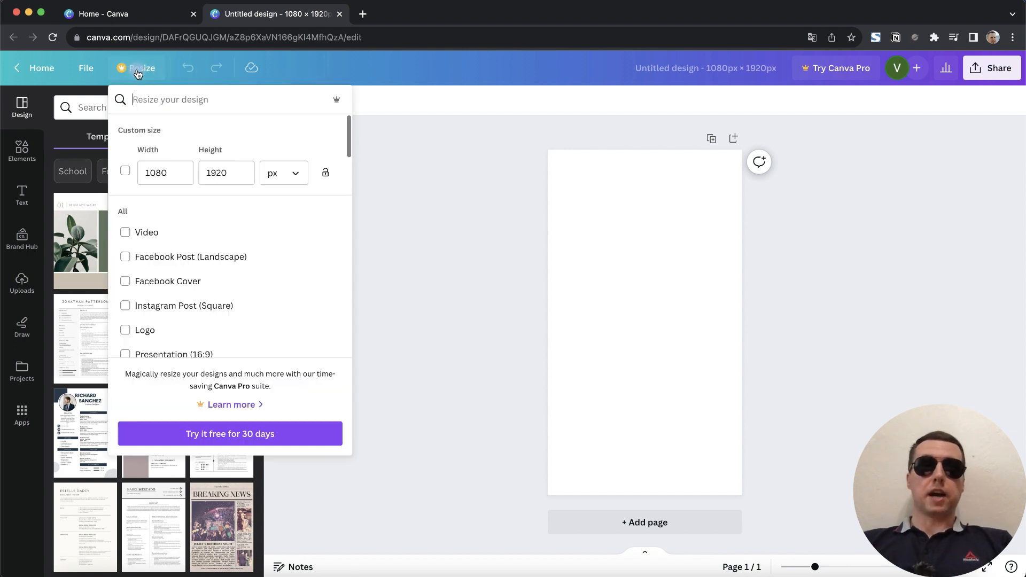
{"action": "left_click", "coordinate": [126, 173]}
{"action": "left_click", "coordinate": [506, 295]}
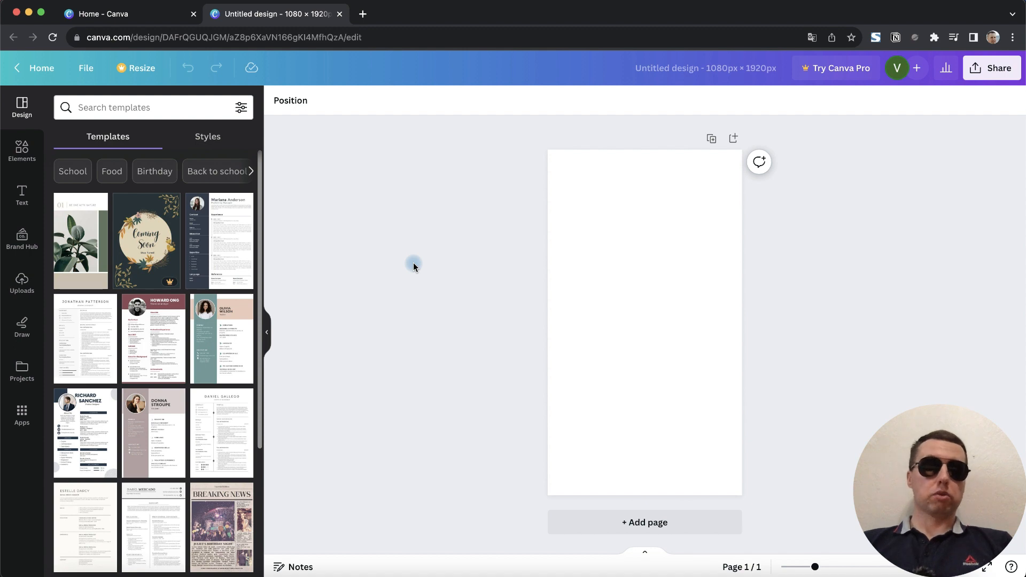
Step: Import the image "Screenshot 2023-08-11 at 19.18.33" from the Desktop folder
{"action": "left_click", "coordinate": [86, 70]}
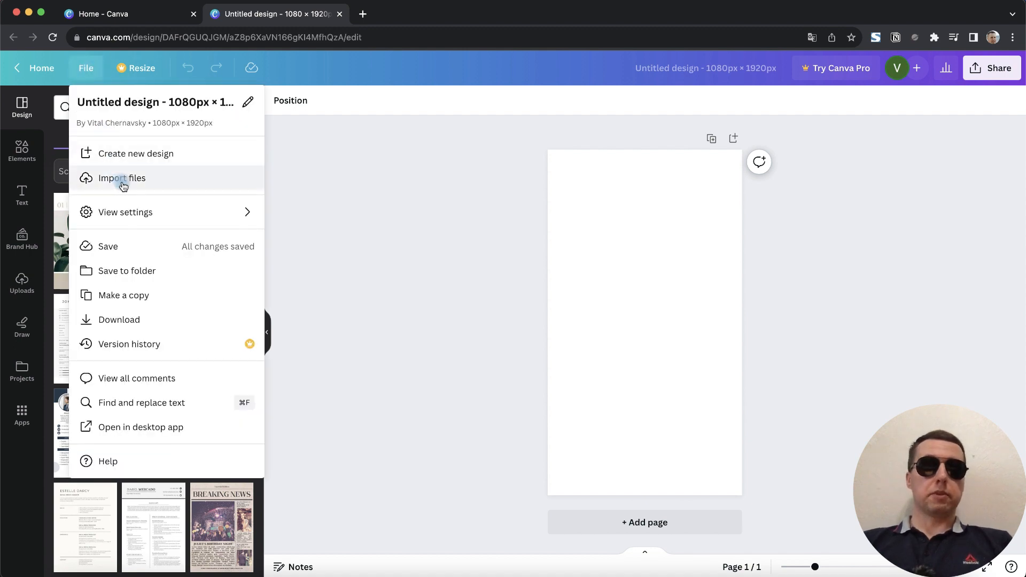
{"action": "left_click", "coordinate": [121, 182]}
{"action": "left_click", "coordinate": [199, 295]}
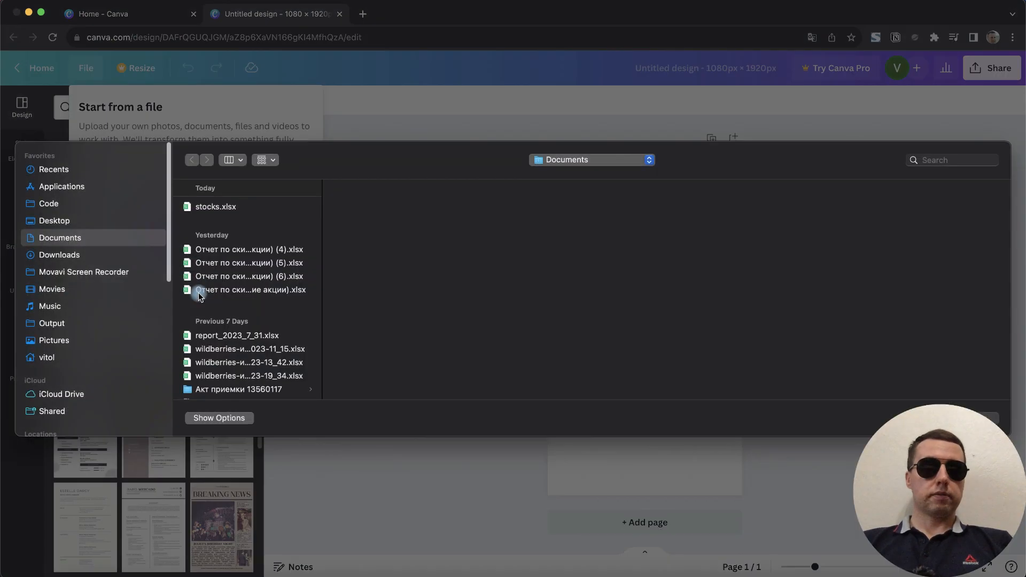
{"action": "left_click", "coordinate": [54, 220]}
{"action": "left_click", "coordinate": [246, 208]}
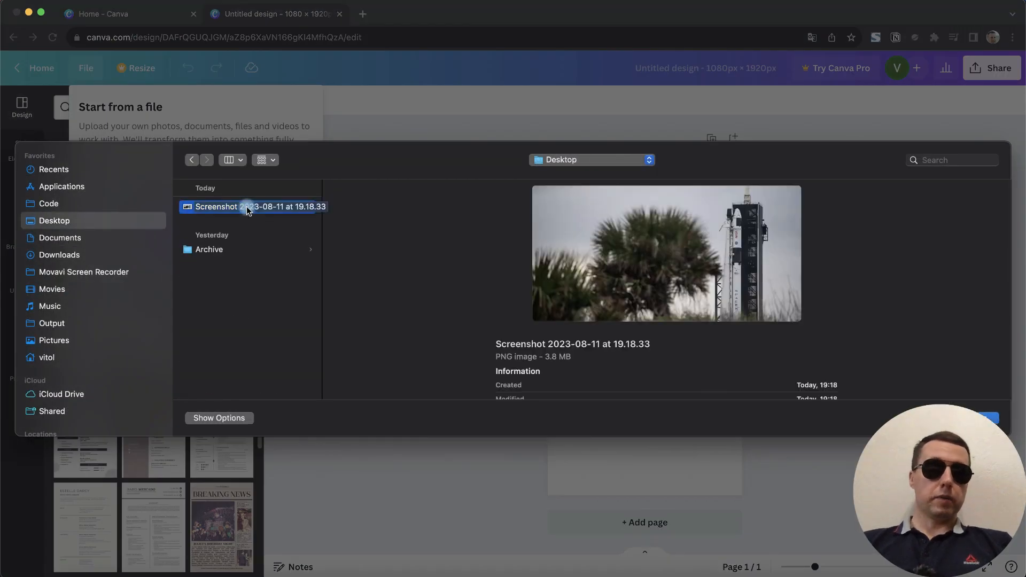
{"action": "double_click", "coordinate": [247, 207]}
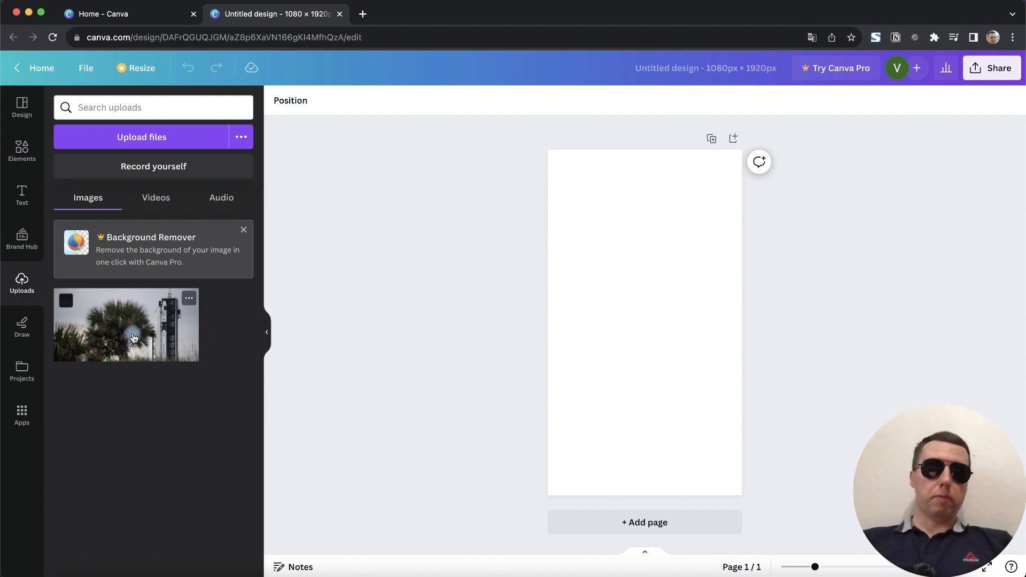
Step: Place the uploaded rocket photo on the blank page and enlarge it proportionally to span the full page width
{"action": "left_click_drag", "start_coordinate": [134, 338], "coordinate": [597, 297]}
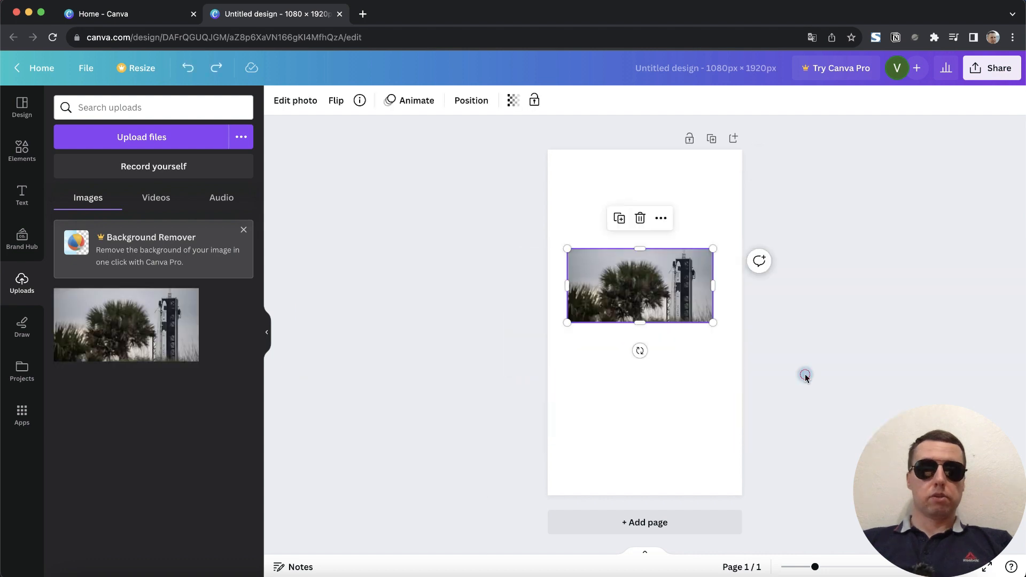
{"action": "left_click", "coordinate": [768, 359]}
{"action": "left_click", "coordinate": [638, 286]}
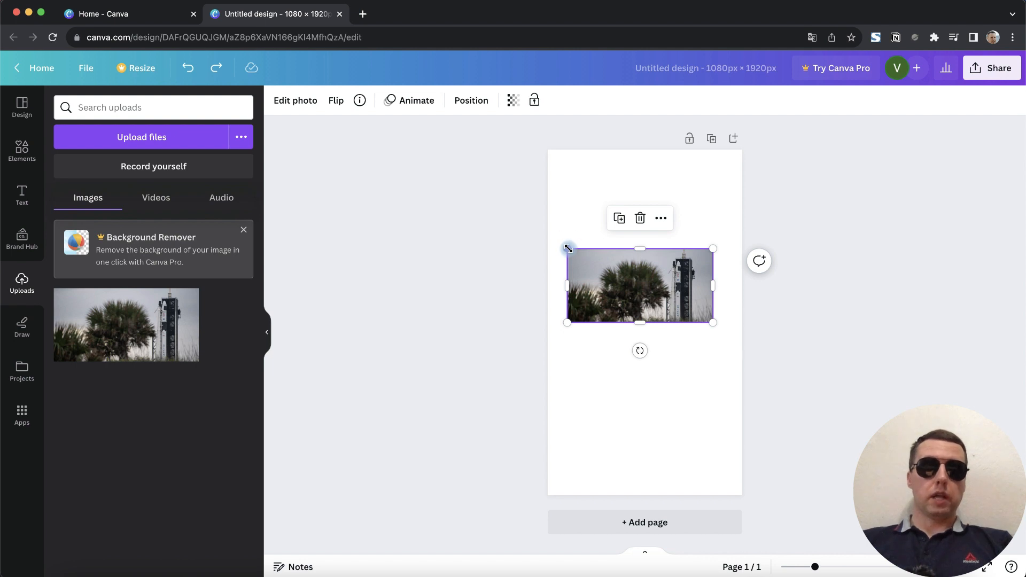
{"action": "left_click_drag", "start_coordinate": [568, 249], "coordinate": [549, 242]}
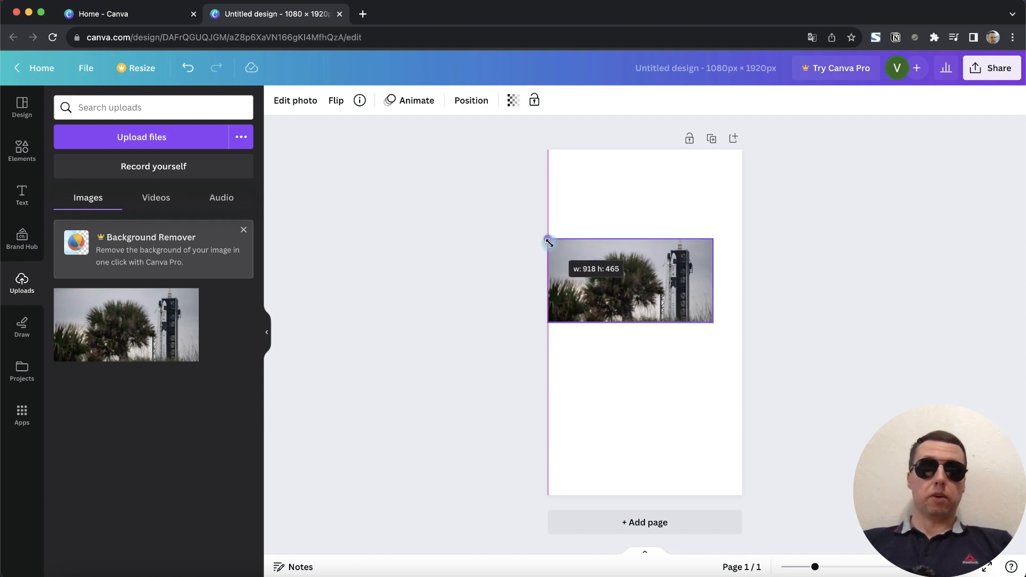
{"action": "left_click_drag", "start_coordinate": [549, 243], "coordinate": [549, 243]}
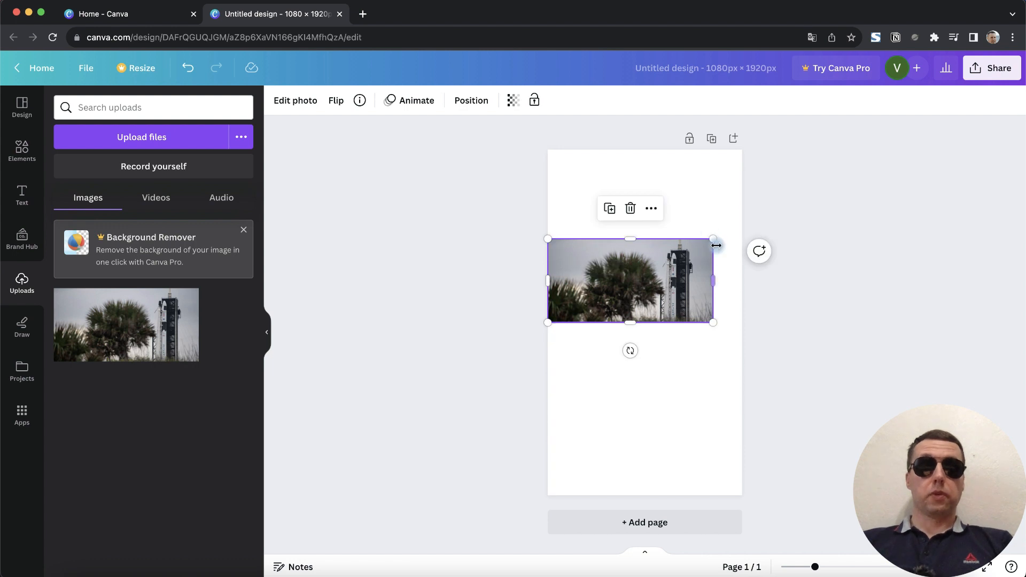
{"action": "left_click_drag", "start_coordinate": [713, 240], "coordinate": [742, 223]}
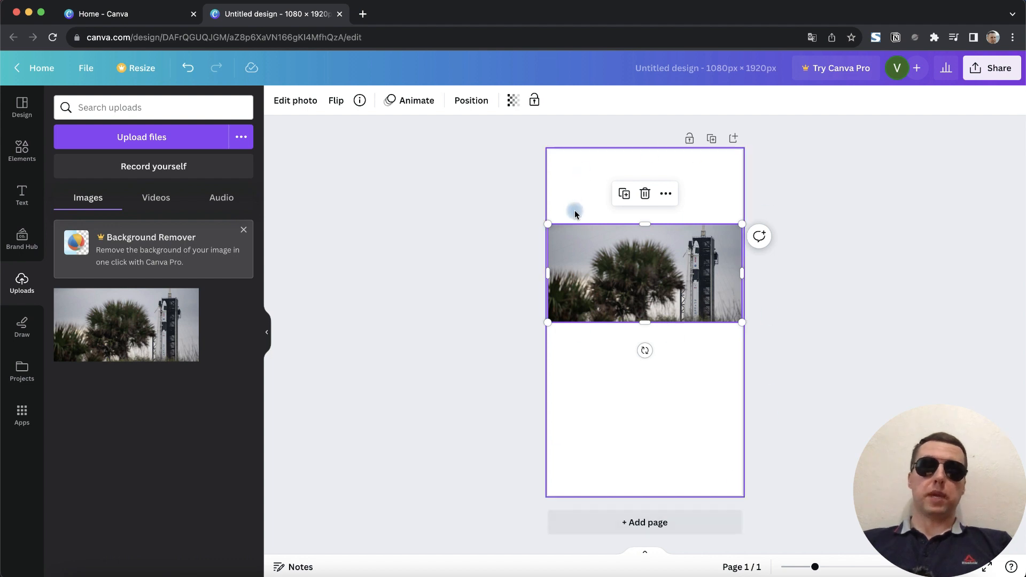
{"action": "left_click", "coordinate": [394, 309]}
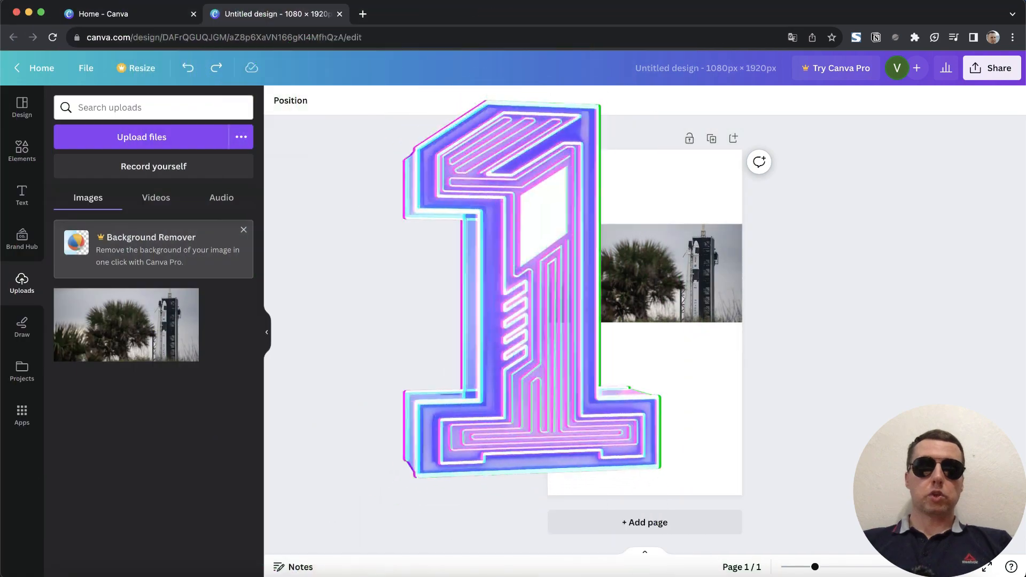
Step: Extend the photo's frame up and down to the page edges so it covers the whole page
{"action": "left_click", "coordinate": [636, 263]}
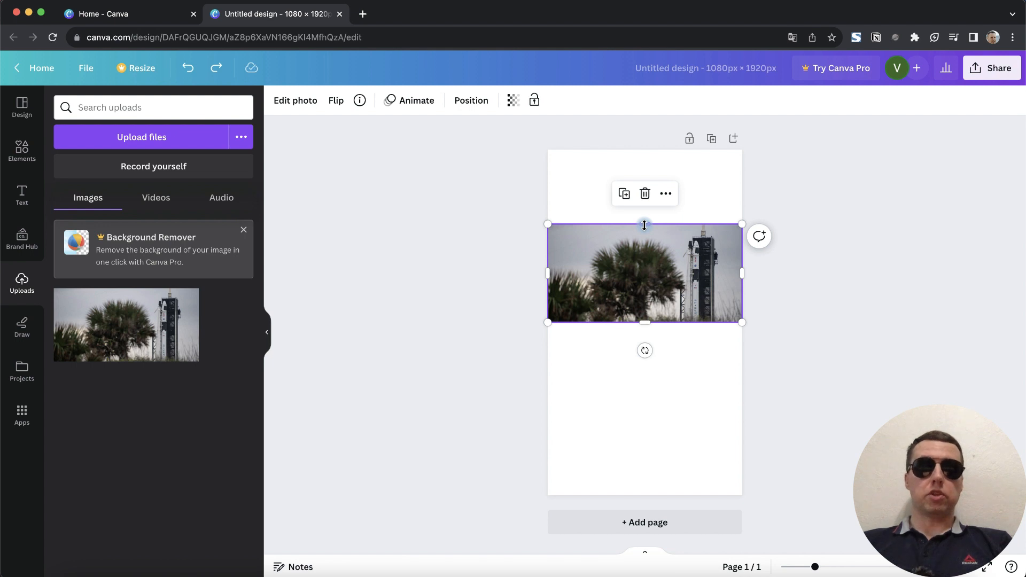
{"action": "left_click_drag", "start_coordinate": [644, 225], "coordinate": [645, 150]}
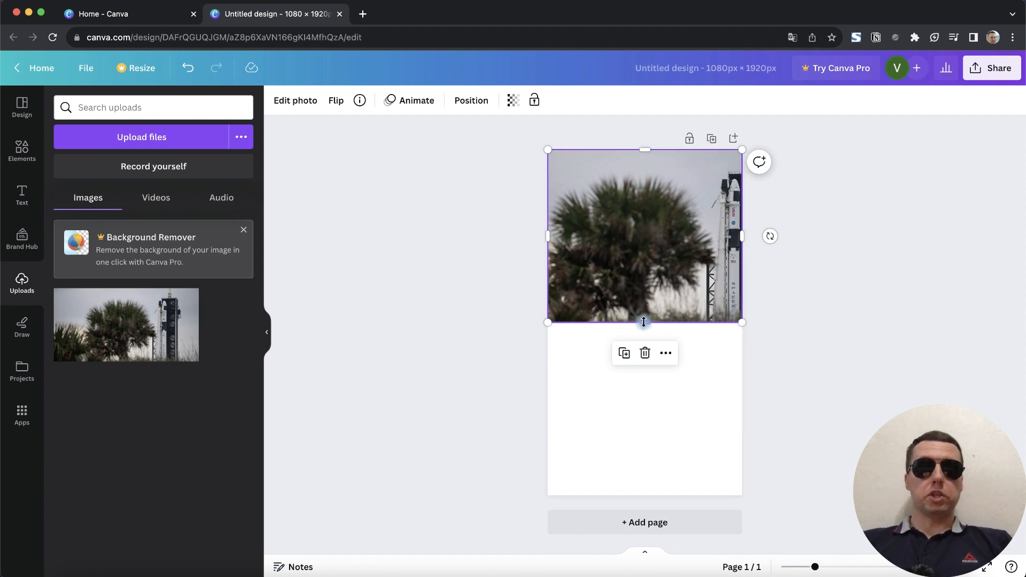
{"action": "left_click_drag", "start_coordinate": [643, 322], "coordinate": [646, 496]}
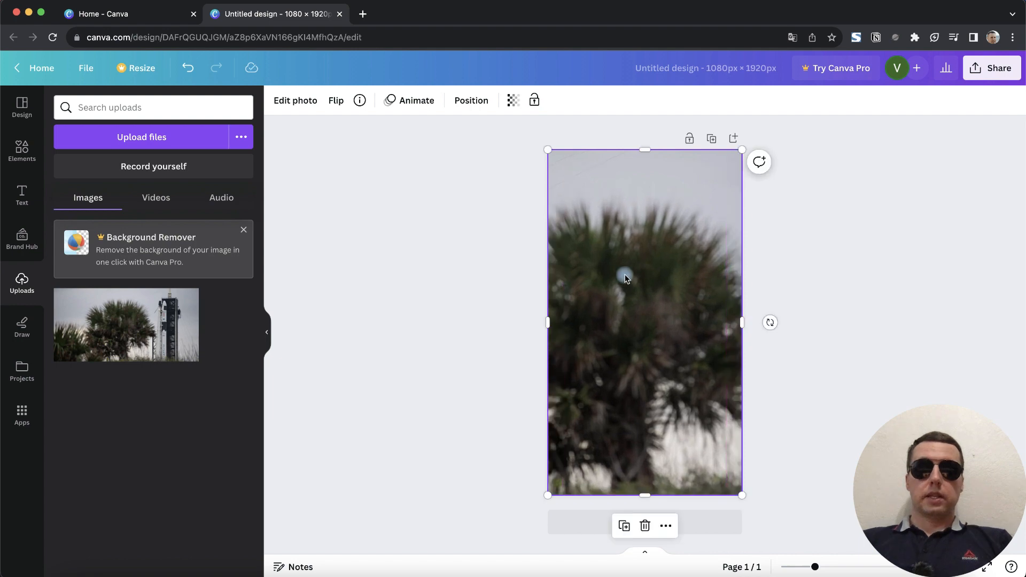
Step: Shift the photo inside its crop frame to show the rocket, apply the crop, and undo the changes back to the page-width photo
{"action": "double_click", "coordinate": [637, 304]}
{"action": "left_click_drag", "start_coordinate": [672, 270], "coordinate": [550, 265]}
{"action": "left_click_drag", "start_coordinate": [665, 261], "coordinate": [585, 262]}
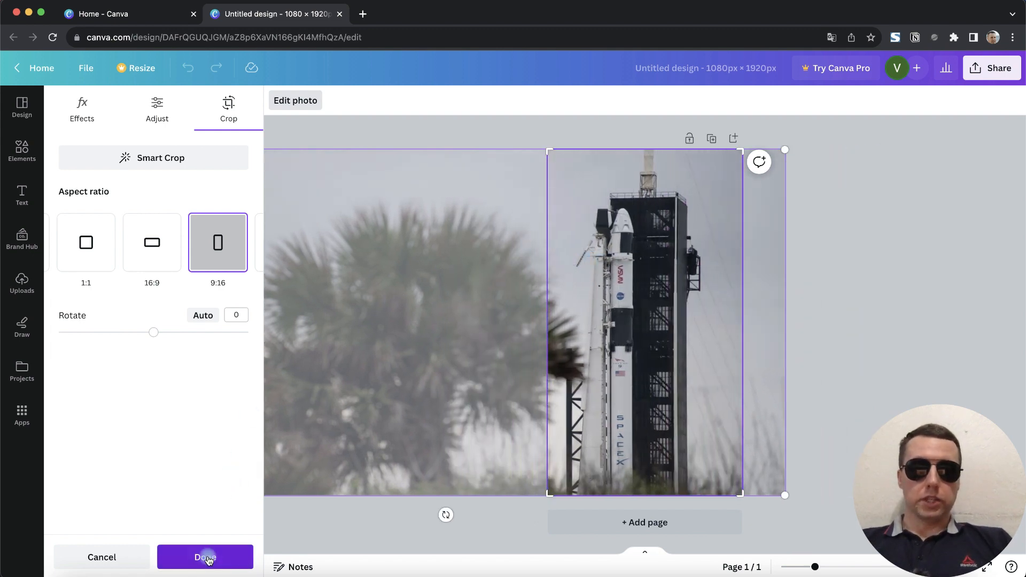
{"action": "left_click", "coordinate": [206, 557]}
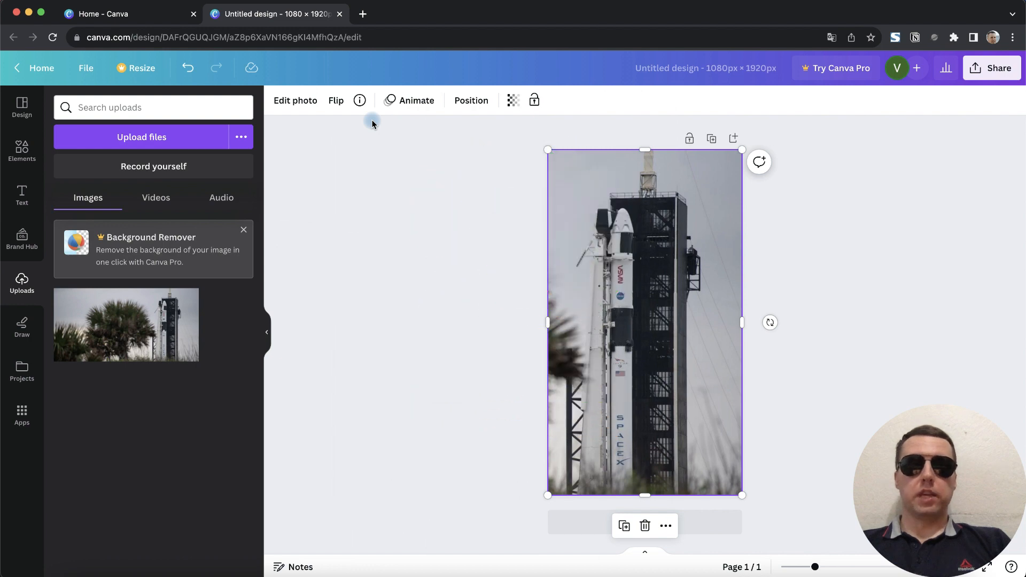
{"action": "key", "text": "super+z"}
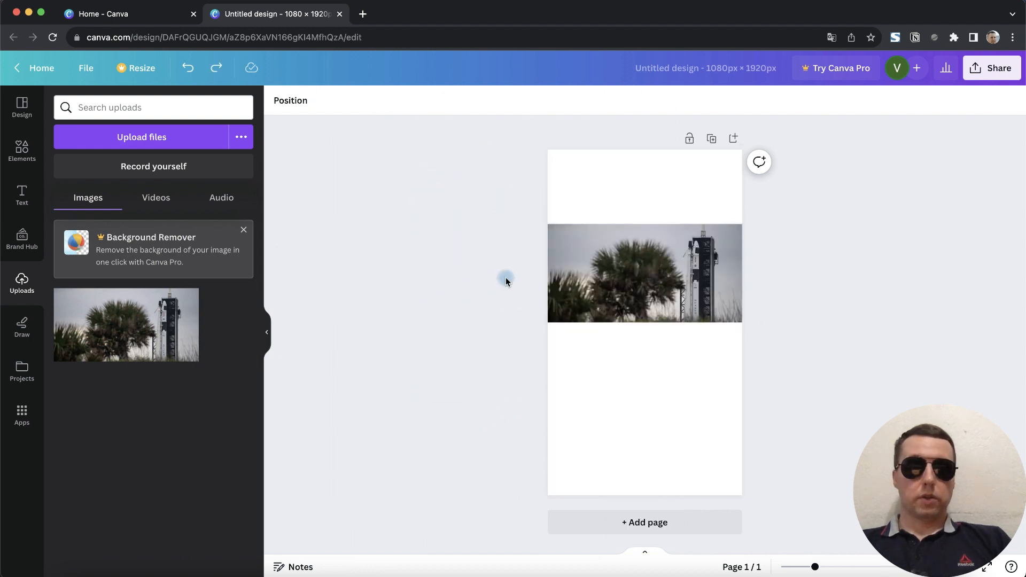
Step: Try setting the photo as the page background and shifting its visible area toward the image's left side, and undo both changes
{"action": "right_click", "coordinate": [604, 274]}
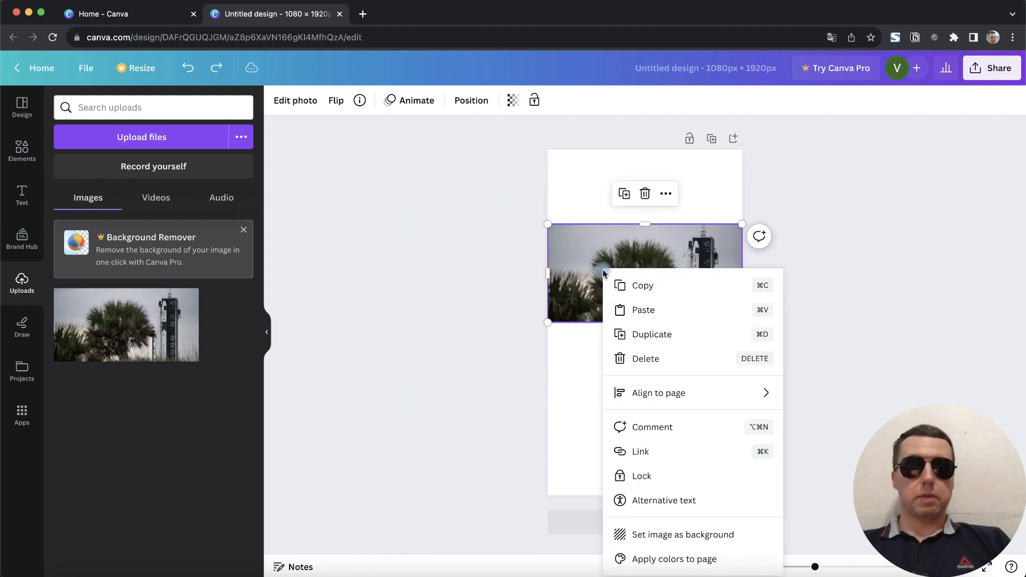
{"action": "left_click", "coordinate": [669, 535]}
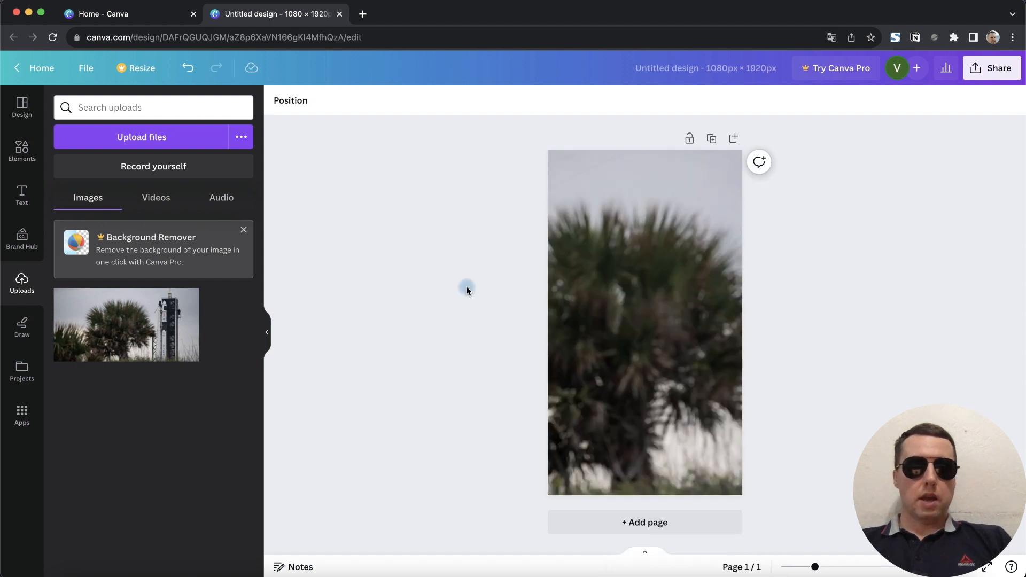
{"action": "left_click", "coordinate": [622, 277]}
{"action": "double_click", "coordinate": [623, 275]}
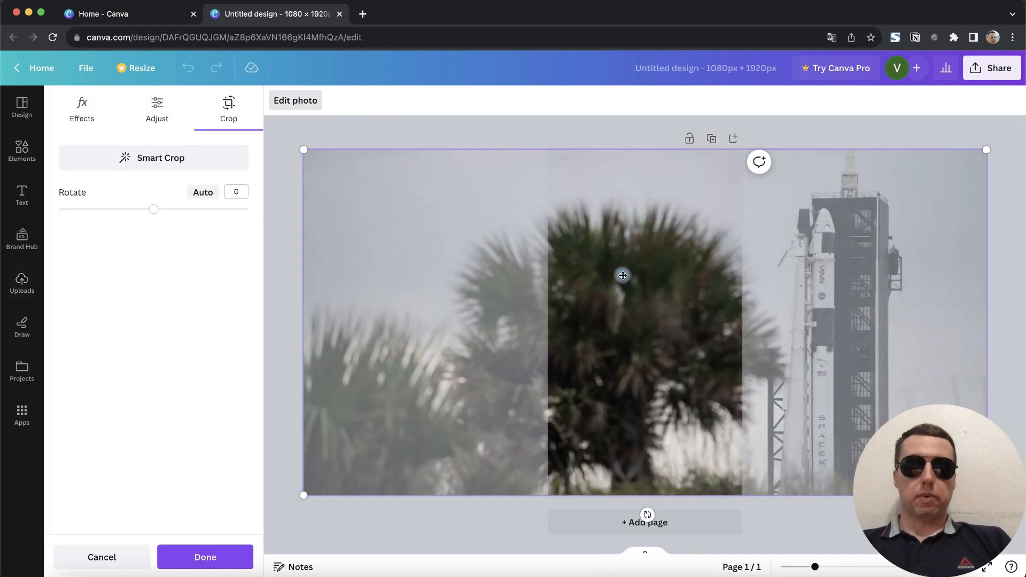
{"action": "left_click_drag", "start_coordinate": [622, 276], "coordinate": [758, 287]}
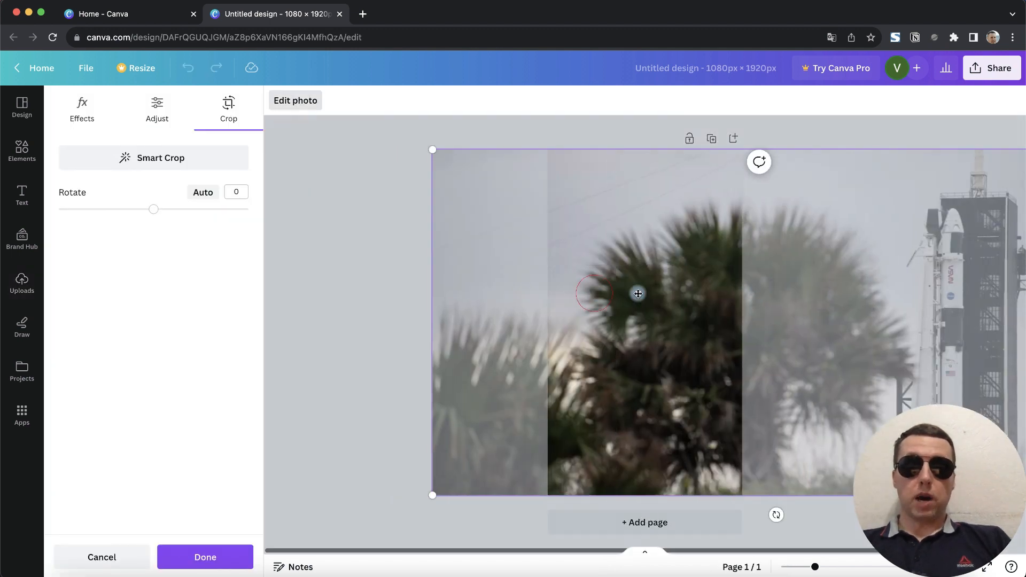
{"action": "left_click_drag", "start_coordinate": [637, 294], "coordinate": [725, 300]}
{"action": "left_click", "coordinate": [202, 557]}
{"action": "key", "text": "super+z"}
{"action": "key", "text": "super+z"}
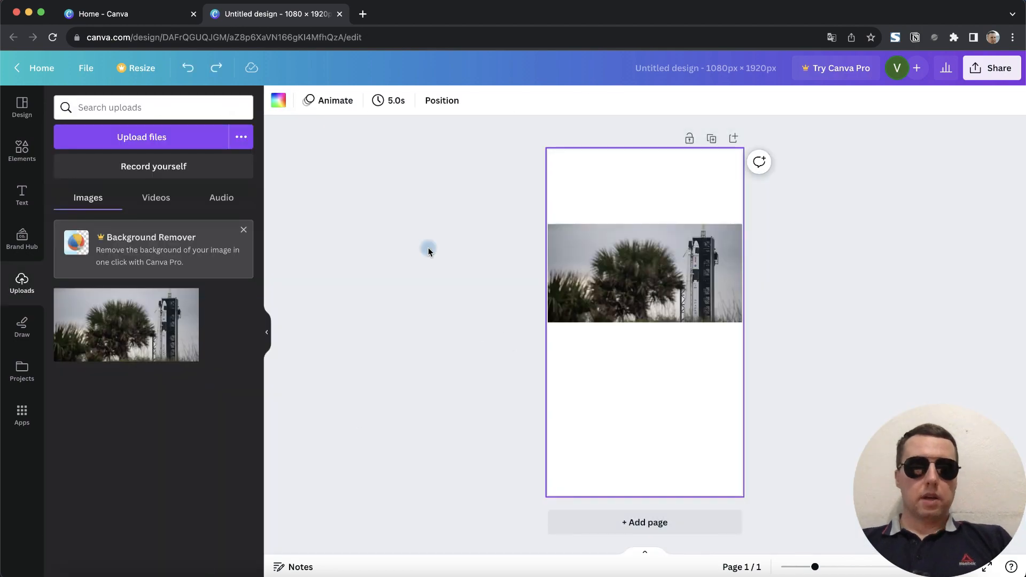
Step: Open the page photo for cropping and try the 1:1 and 16:9 aspect ratios
{"action": "left_click", "coordinate": [622, 274]}
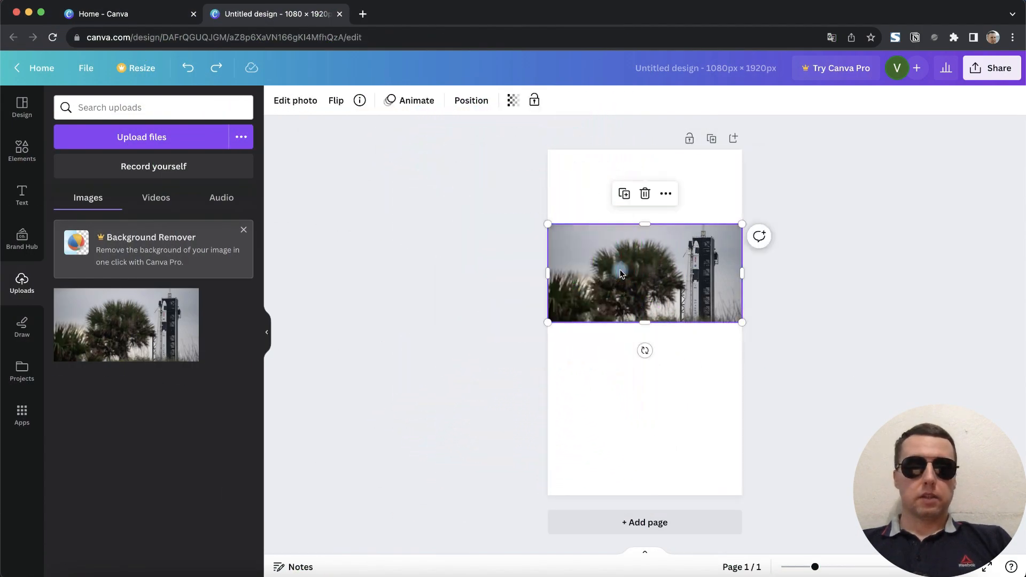
{"action": "left_click", "coordinate": [300, 103]}
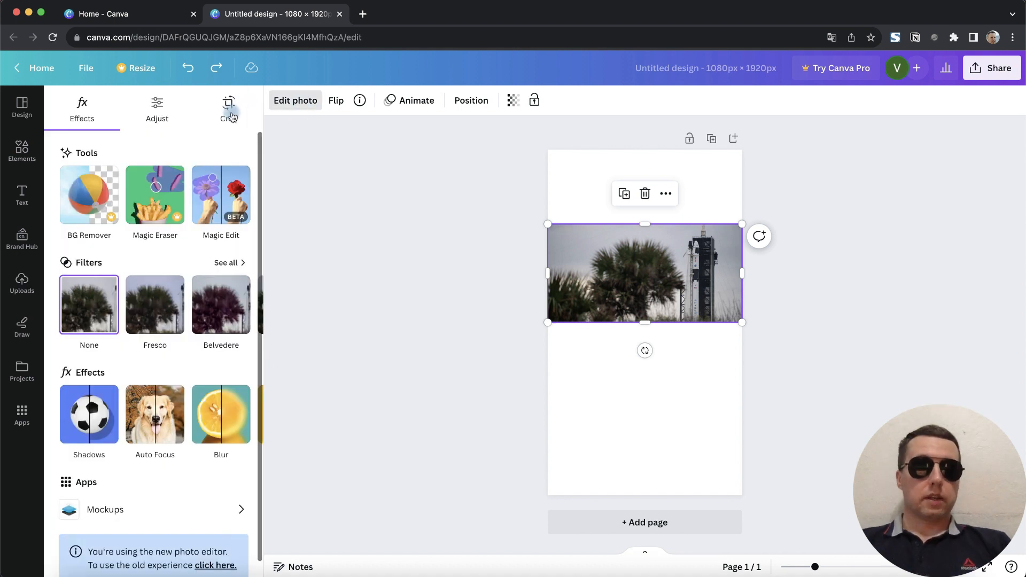
{"action": "left_click", "coordinate": [228, 104]}
{"action": "left_click", "coordinate": [155, 242]}
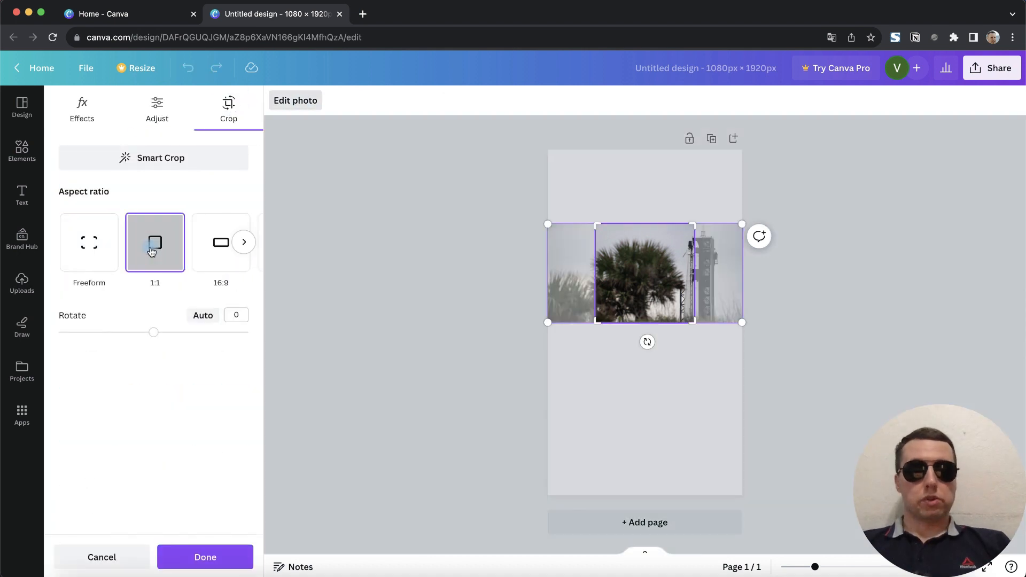
{"action": "left_click", "coordinate": [206, 249]}
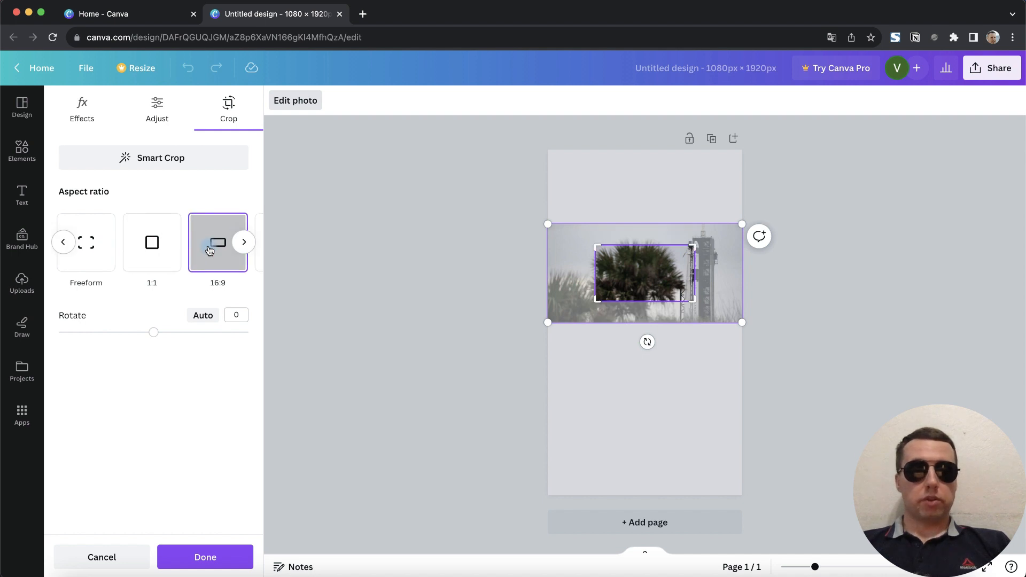
Step: Crop the photo to a 2:3 aspect ratio, shift the image so the rocket fills the frame, and apply the crop
{"action": "scroll", "coordinate": [210, 251], "scroll_direction": "right", "scroll_amount": 5}
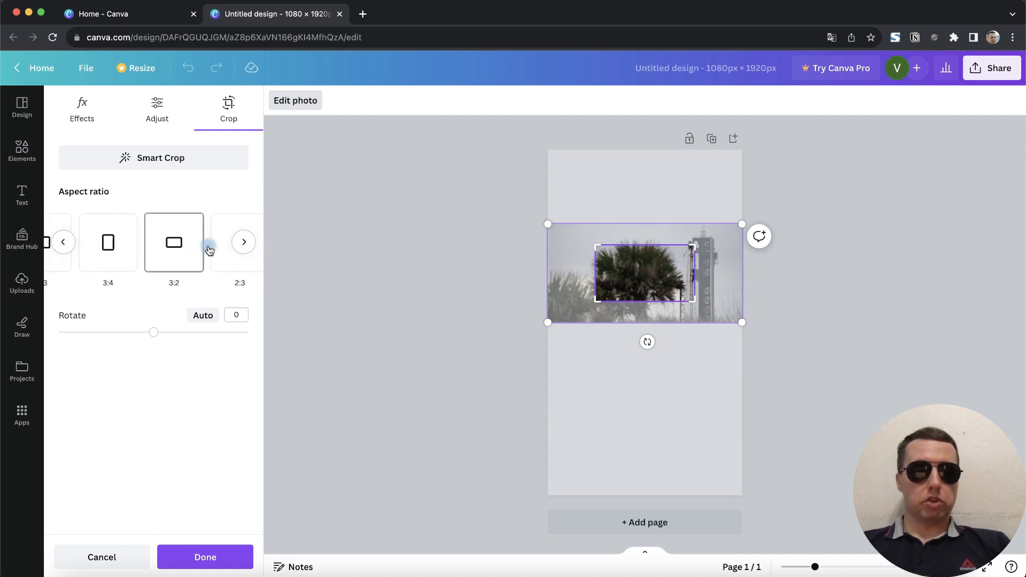
{"action": "left_click", "coordinate": [218, 243]}
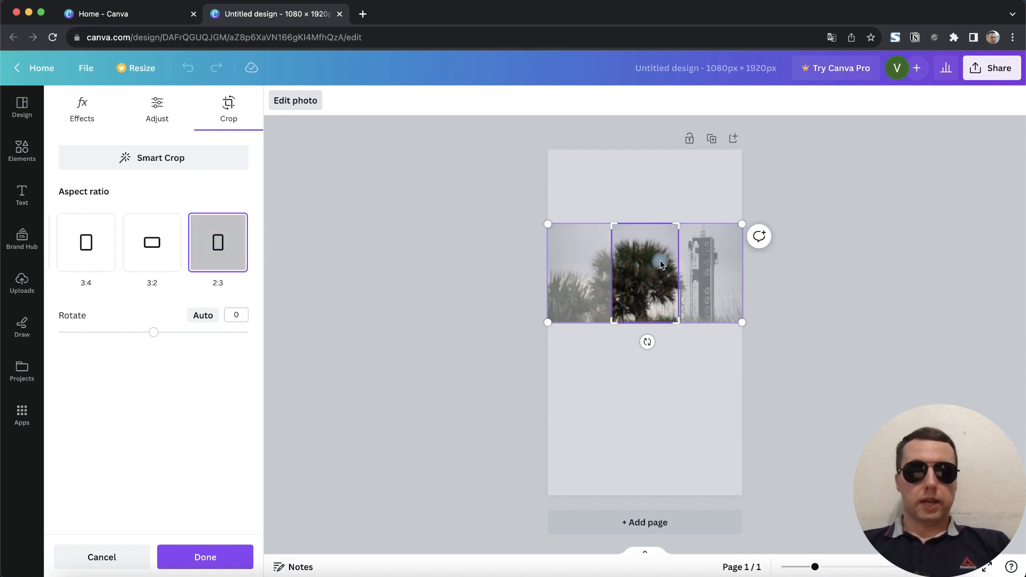
{"action": "left_click_drag", "start_coordinate": [645, 265], "coordinate": [597, 264]}
{"action": "left_click", "coordinate": [208, 559]}
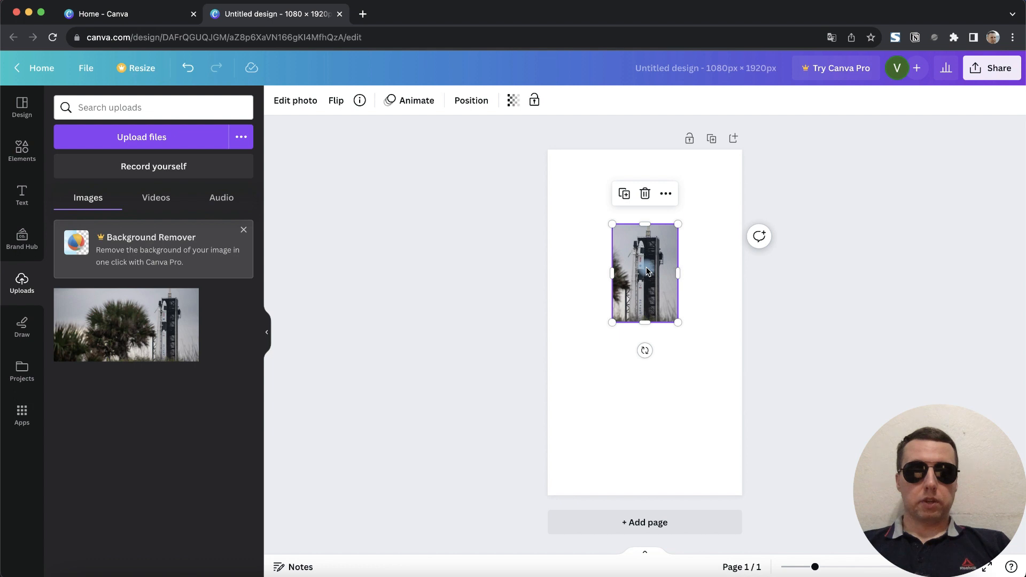
Step: Enlarge the cropped photo proportionally to nearly the page width, centre it on the page, and undo the crop and resizing
{"action": "left_click_drag", "start_coordinate": [612, 224], "coordinate": [531, 173]}
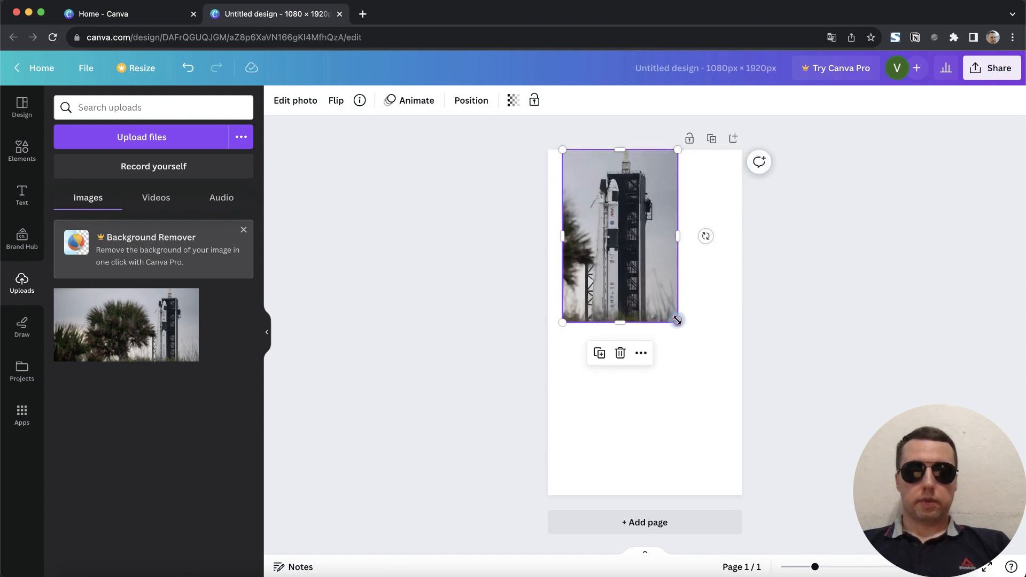
{"action": "left_click_drag", "start_coordinate": [676, 320], "coordinate": [741, 416]}
{"action": "left_click_drag", "start_coordinate": [642, 358], "coordinate": [635, 385]}
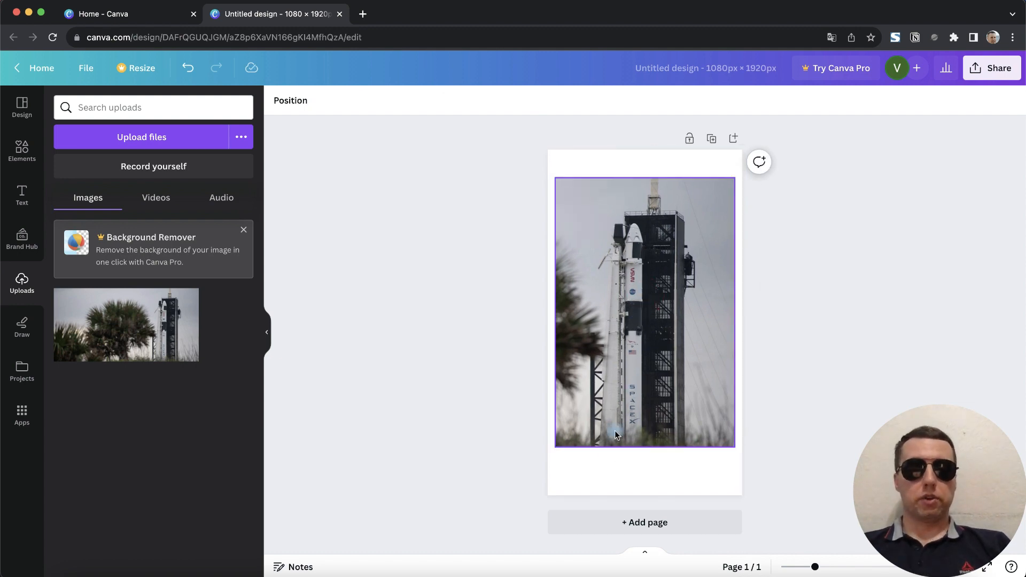
{"action": "left_click", "coordinate": [583, 489]}
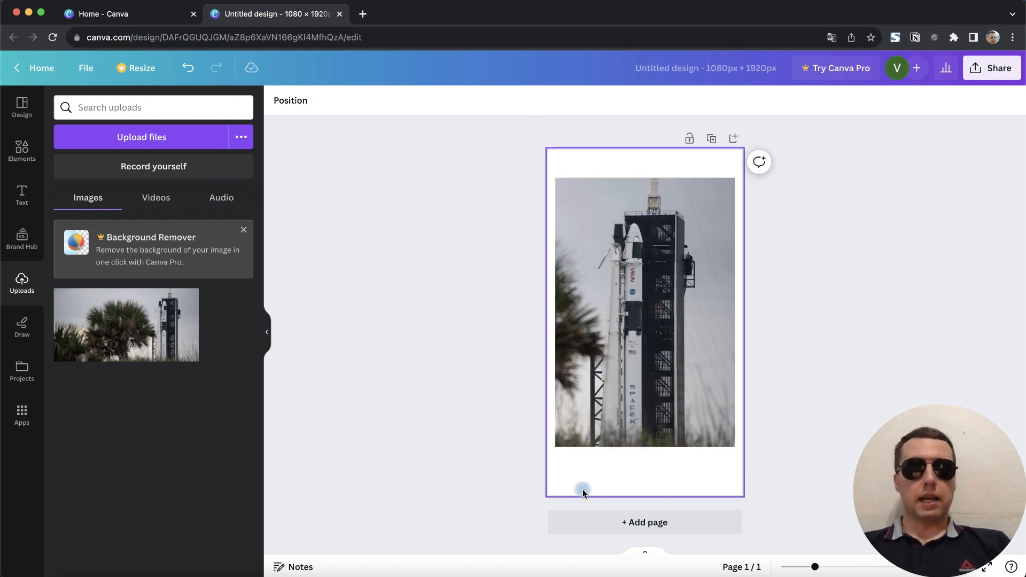
{"action": "key", "text": "super+z"}
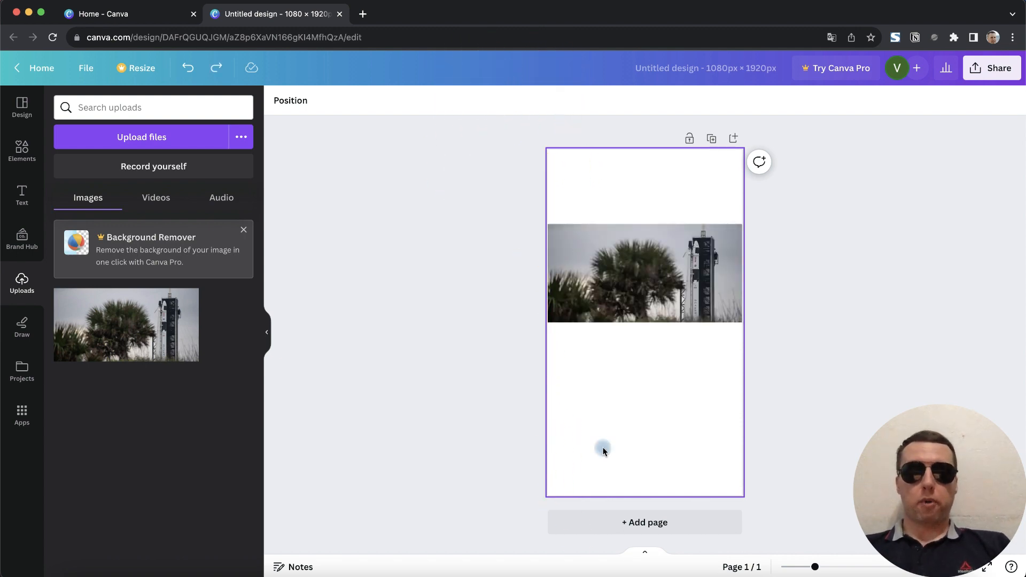
Step: Switch to Finder and look up the original rocket photo's pixel dimensions
{"action": "left_click", "coordinate": [360, 299]}
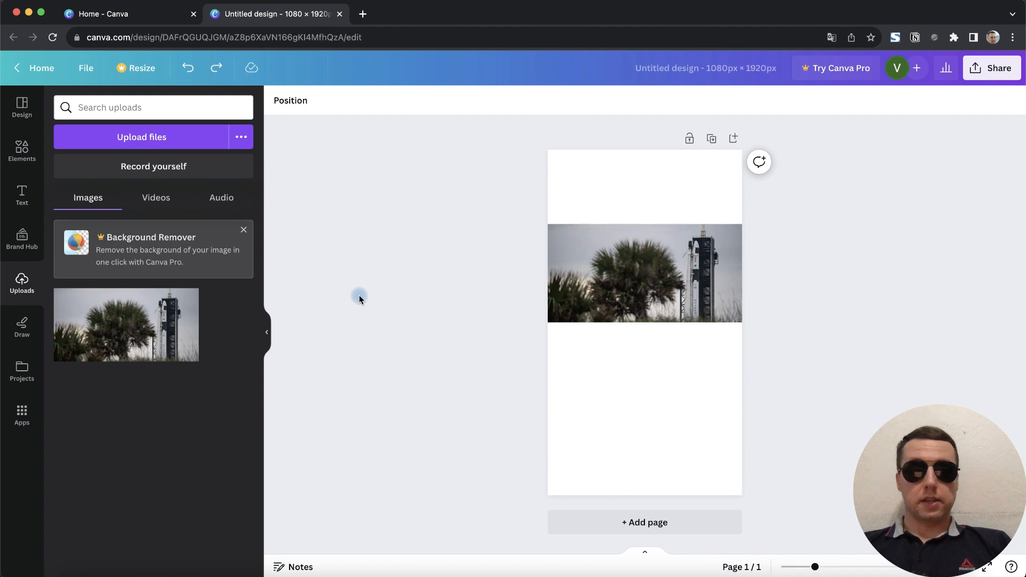
{"action": "left_click", "coordinate": [71, 575]}
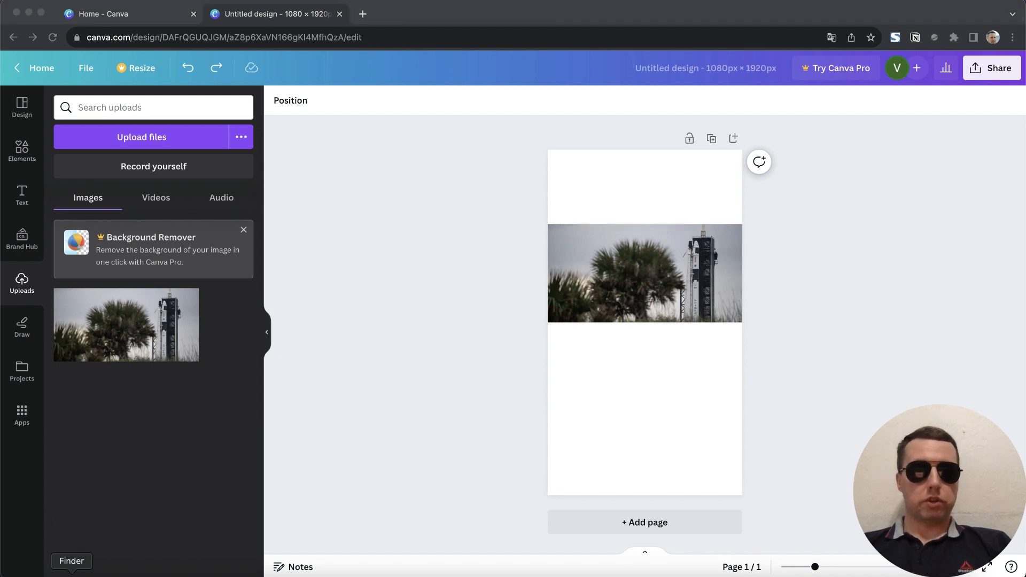
{"action": "left_click", "coordinate": [643, 93]}
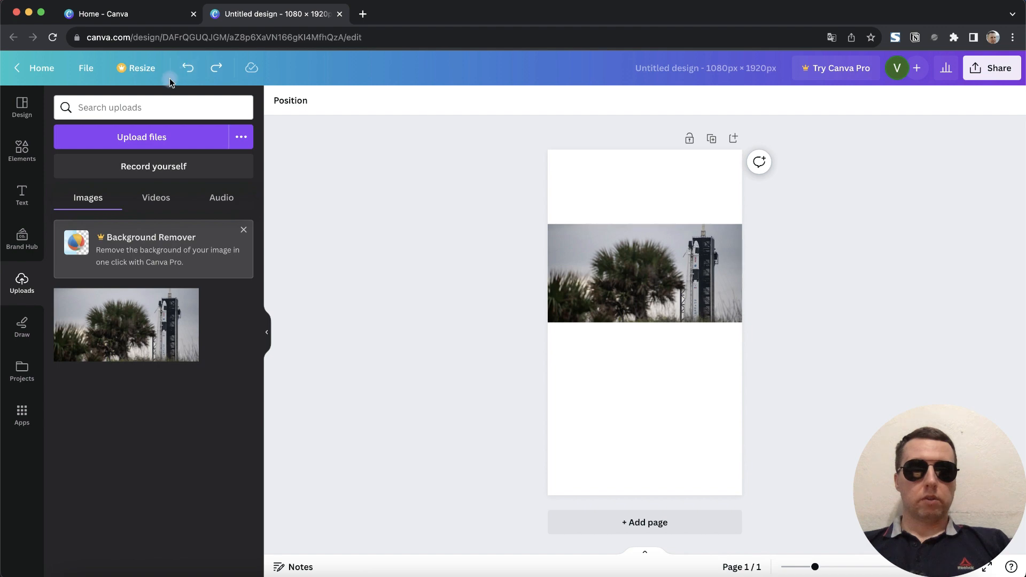
Step: Try entering the original photo's pixel dimensions as a custom size for resizing the current design
{"action": "left_click", "coordinate": [142, 69]}
{"action": "left_click", "coordinate": [157, 174]}
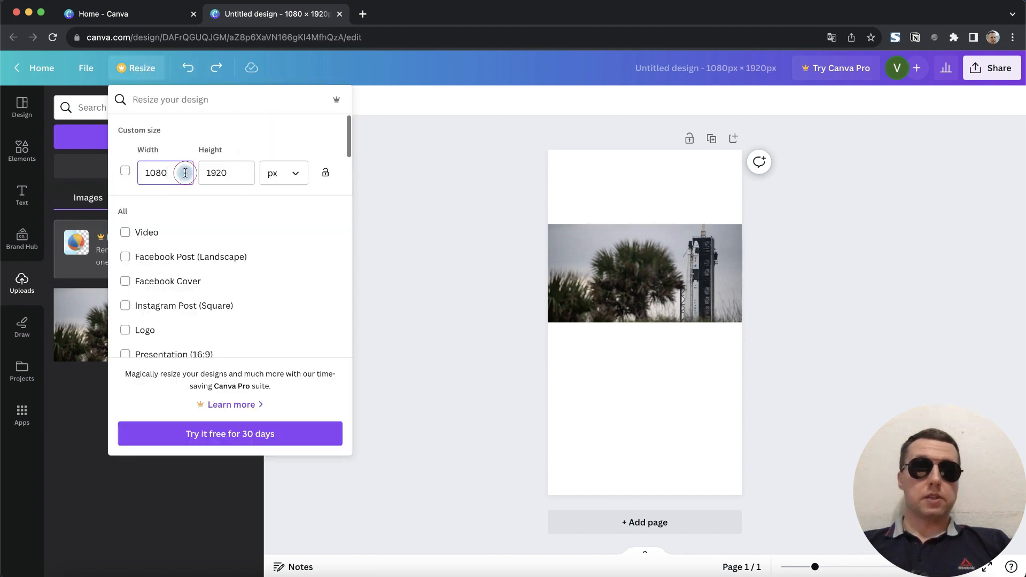
{"action": "type", "text": "2698"}
{"action": "left_click", "coordinate": [201, 173]}
{"action": "type", "text": "1"}
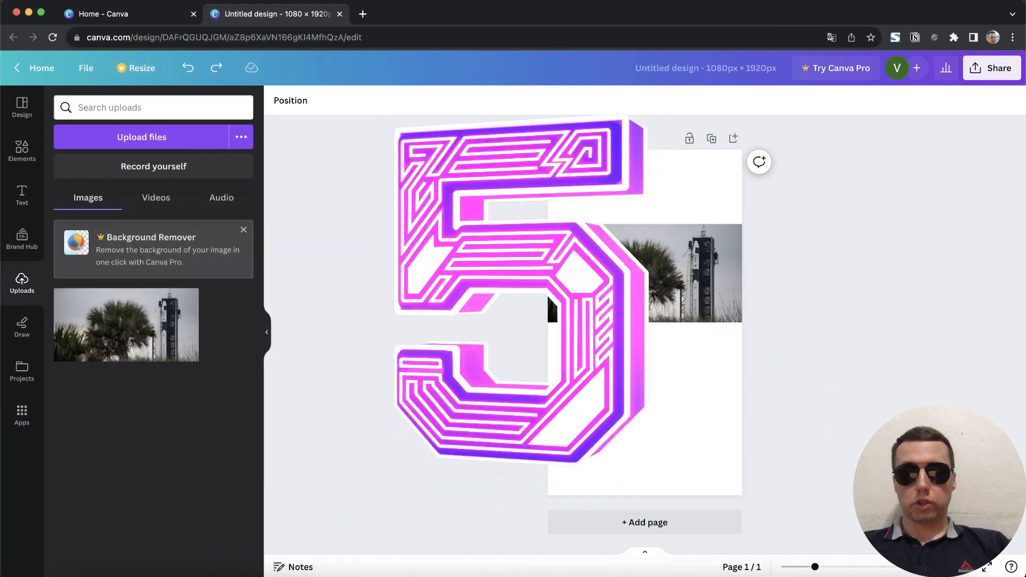
Step: Start a custom-size design from the Canva home page and set its width to 2682 px, taken from the photo's dimensions in Preview
{"action": "left_click", "coordinate": [137, 15]}
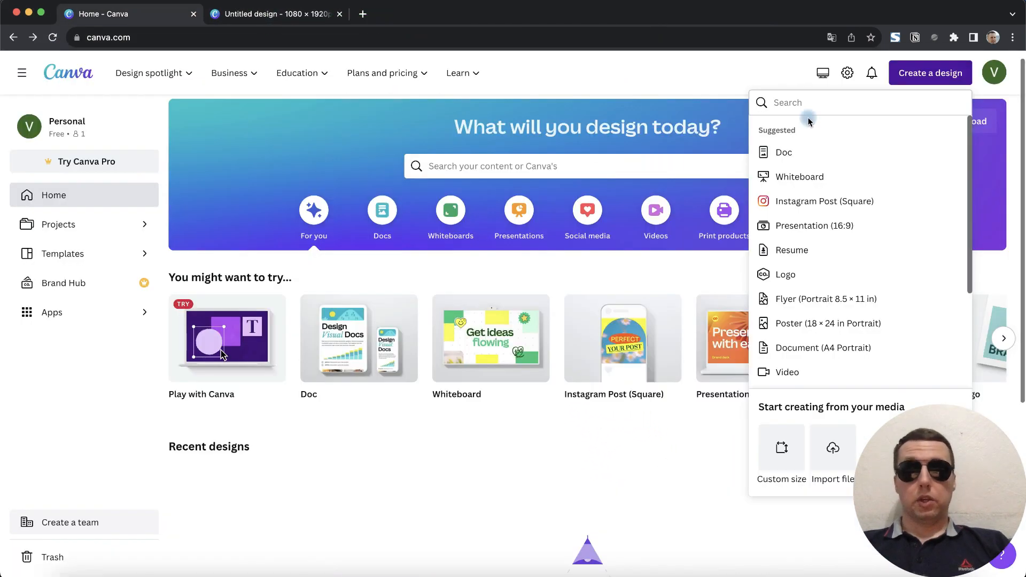
{"action": "left_click", "coordinate": [801, 69]}
{"action": "left_click", "coordinate": [918, 72]}
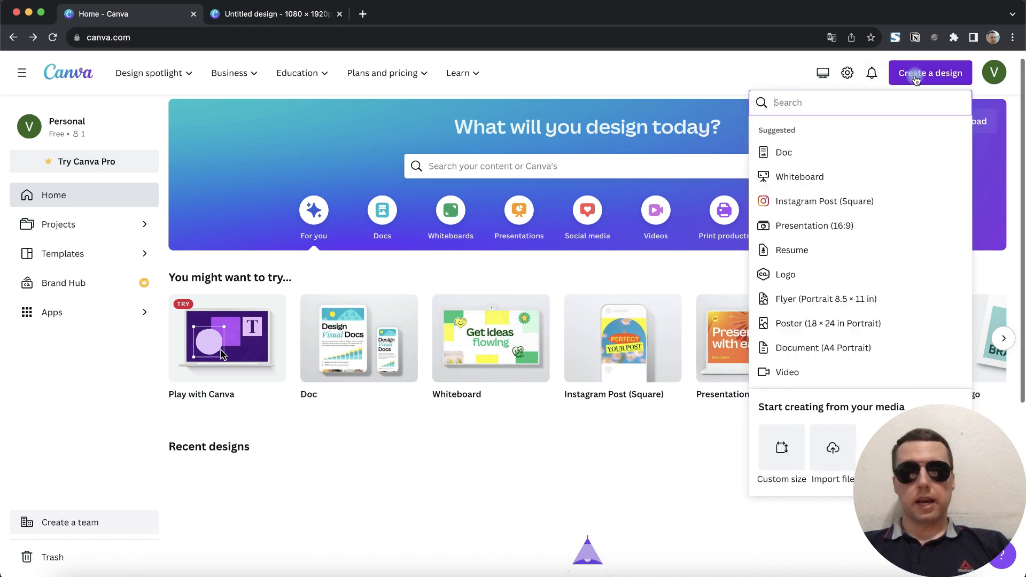
{"action": "left_click", "coordinate": [784, 448]}
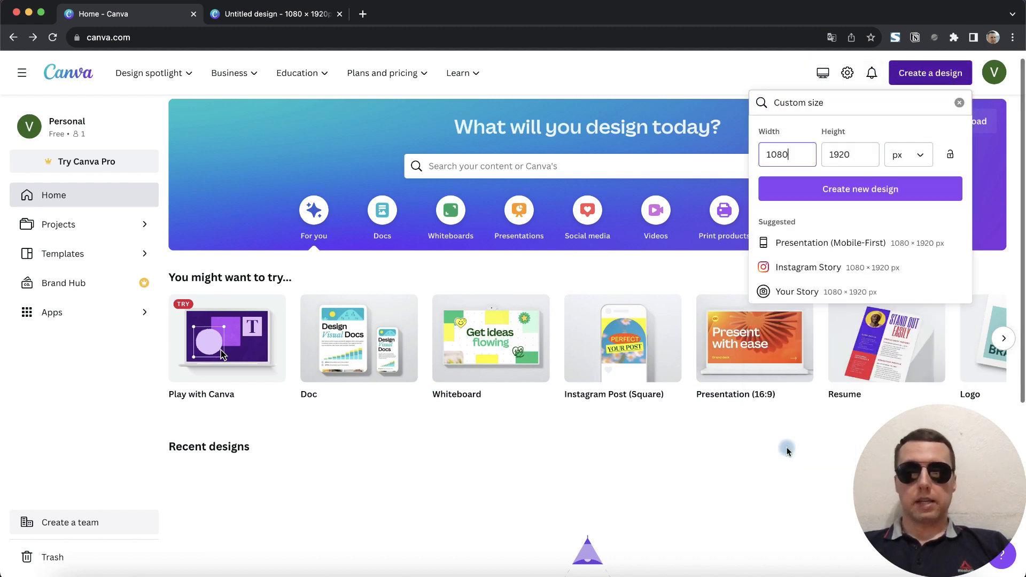
{"action": "key", "text": "super+Tab"}
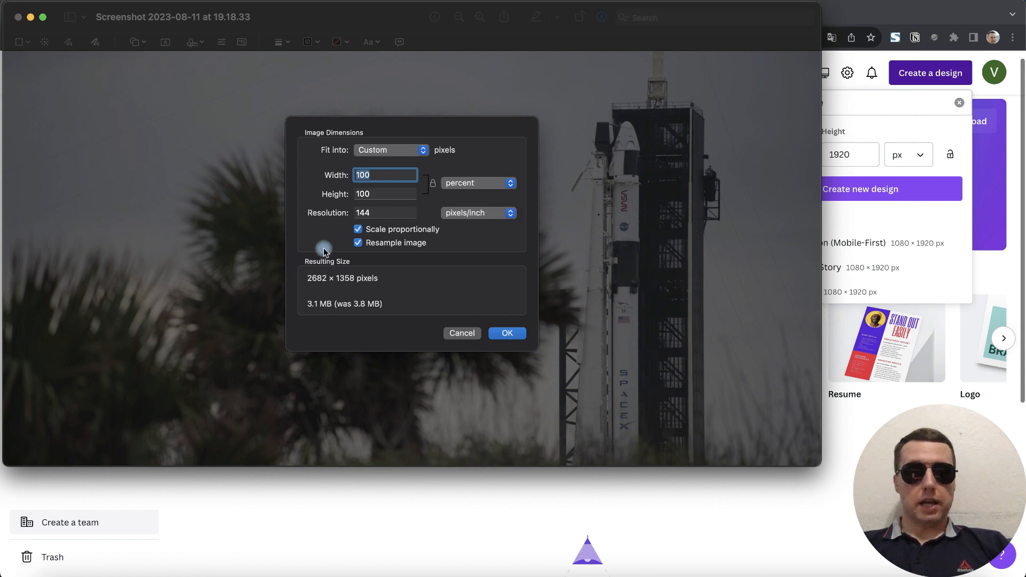
{"action": "key", "text": "super+Tab"}
{"action": "type", "text": "26"}
{"action": "type", "text": "2"}
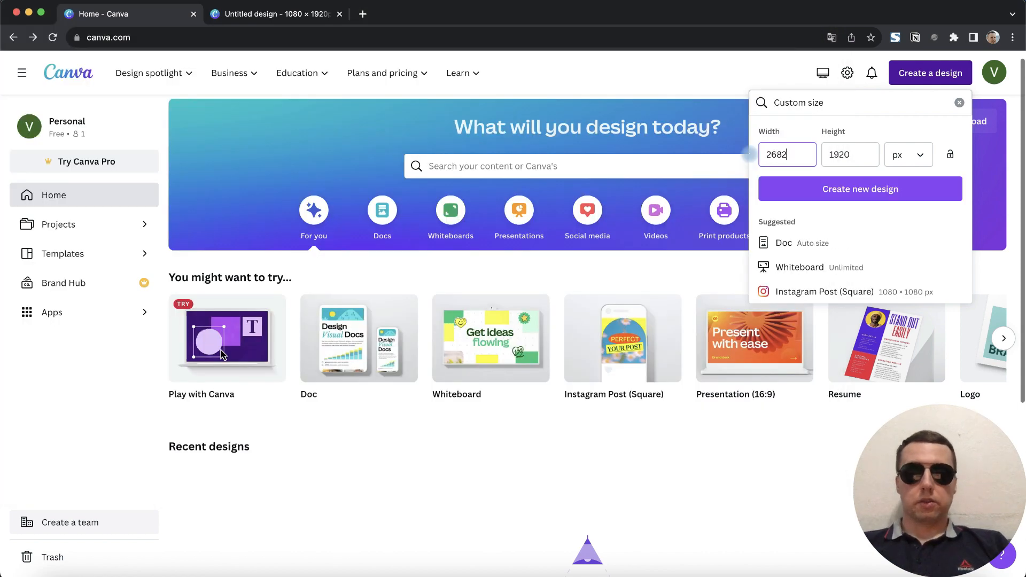
Step: Set the custom design's height to 1358 px, matching the original photo, and create the new design
{"action": "key", "text": "super+Tab"}
{"action": "key", "text": "super+Tab"}
{"action": "key", "text": "Tab"}
{"action": "type", "text": "1358"}
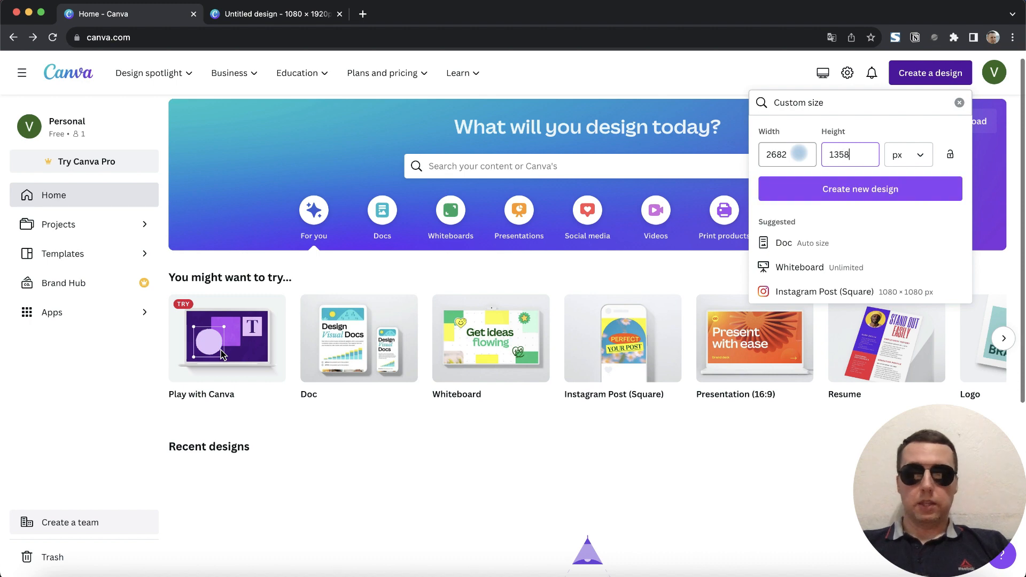
{"action": "left_click", "coordinate": [845, 189]}
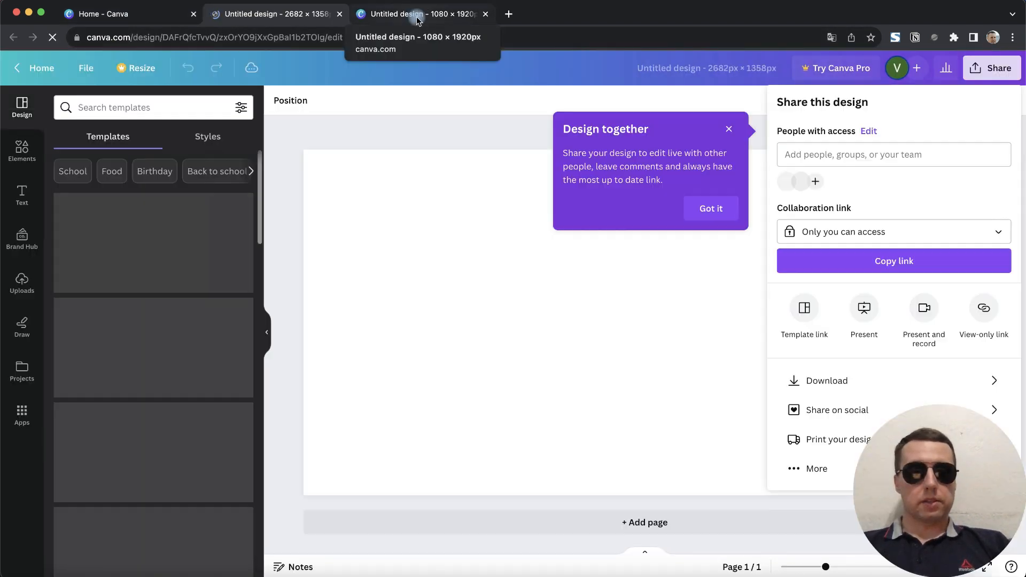
Step: Copy the rocket photo from the 1080 × 1920 px design and paste it onto the blank page of the 2682 × 1358 px design
{"action": "left_click", "coordinate": [414, 16]}
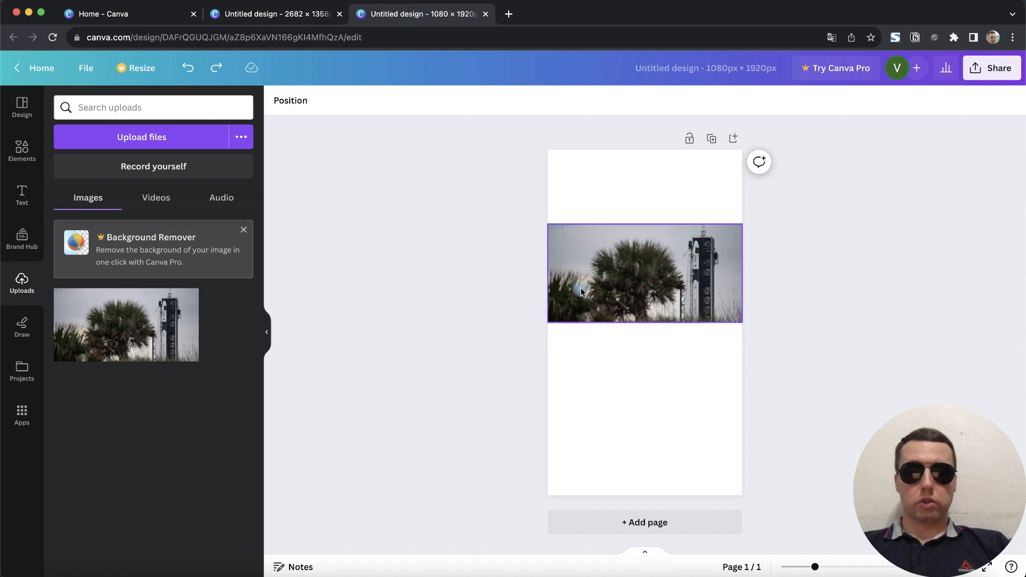
{"action": "right_click", "coordinate": [604, 273]}
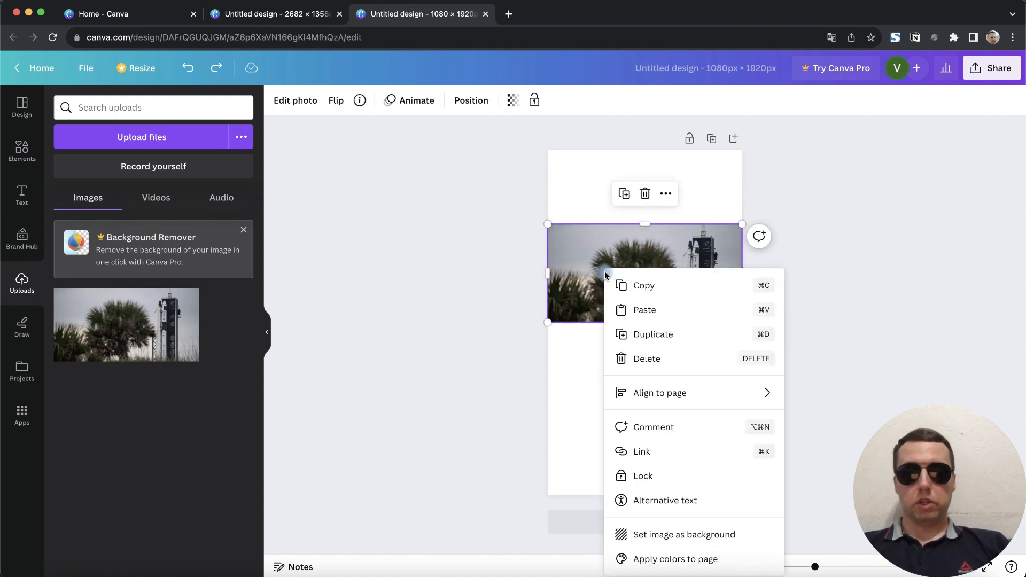
{"action": "left_click", "coordinate": [615, 287]}
{"action": "key", "text": "ctrl+shift+Tab"}
{"action": "left_click", "coordinate": [447, 238]}
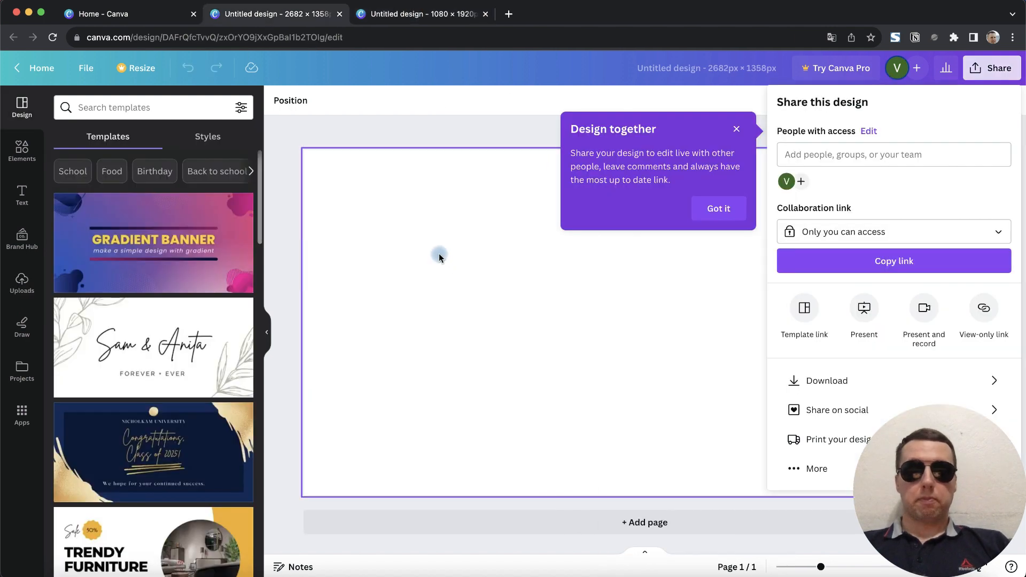
{"action": "right_click", "coordinate": [497, 233]}
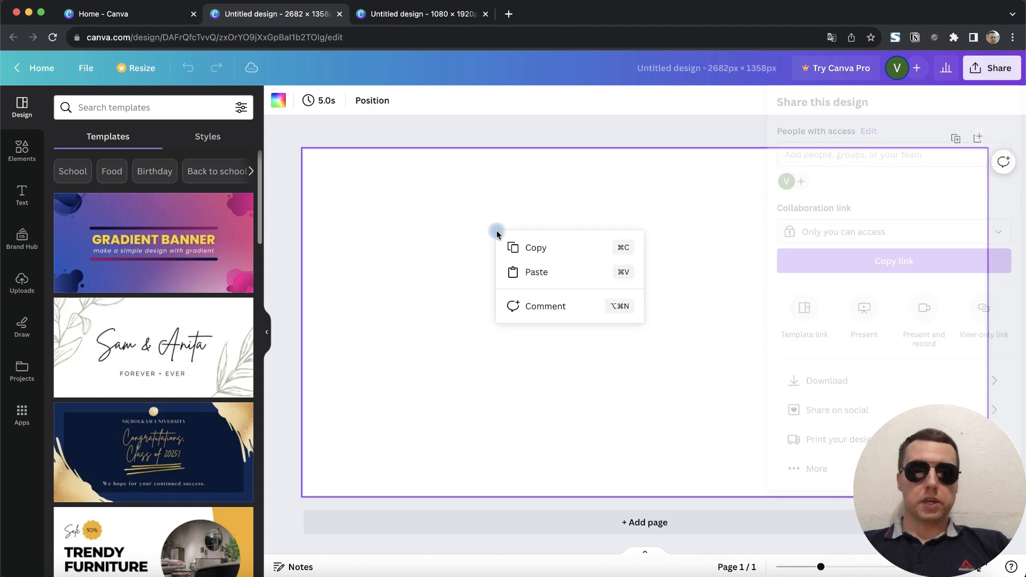
{"action": "left_click", "coordinate": [548, 273]}
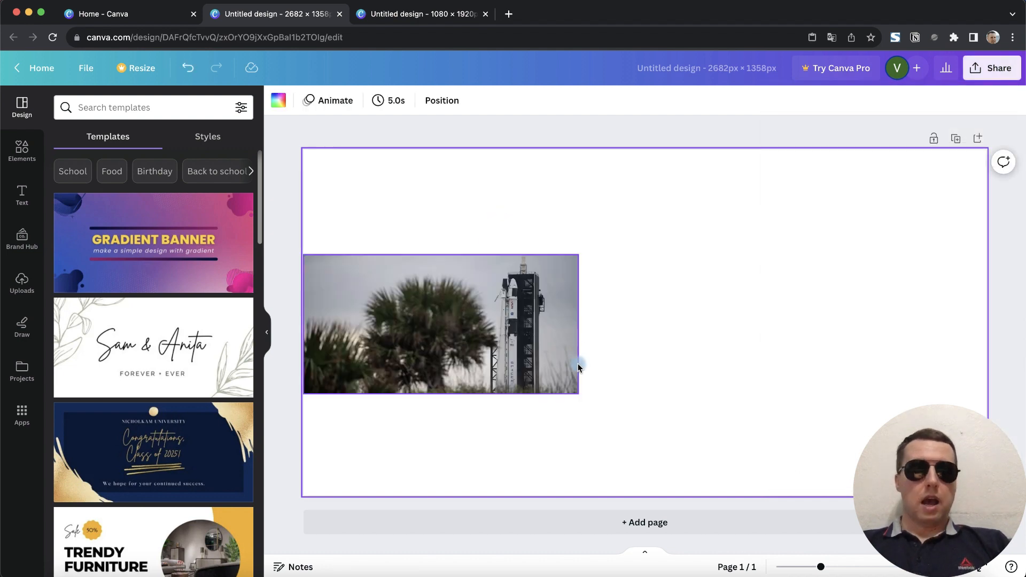
Step: Enlarge the pasted photo proportionally and set it as the page background
{"action": "left_click", "coordinate": [569, 265]}
{"action": "left_click_drag", "start_coordinate": [577, 261], "coordinate": [759, 230]}
{"action": "right_click", "coordinate": [545, 241]}
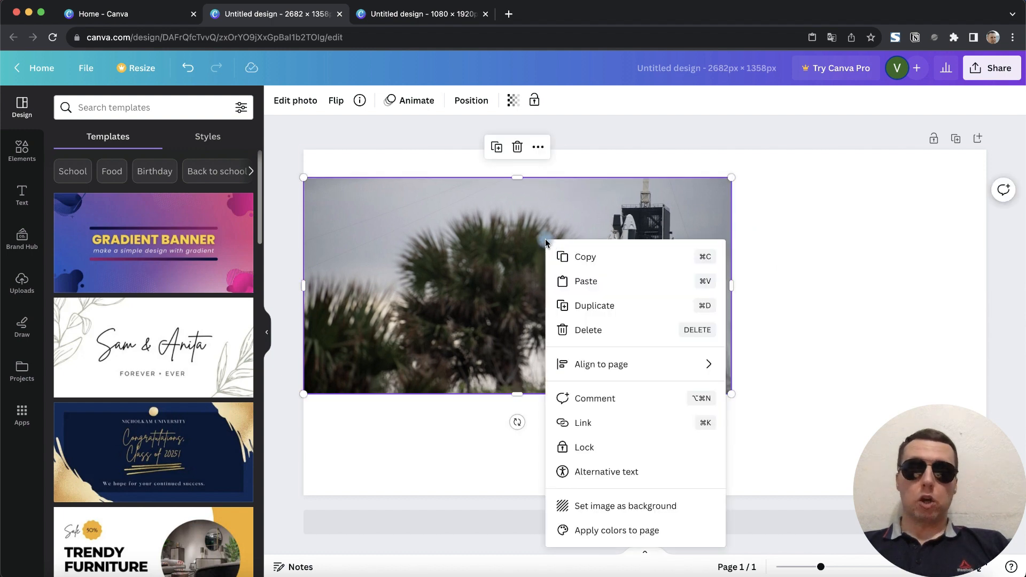
{"action": "left_click", "coordinate": [620, 505]}
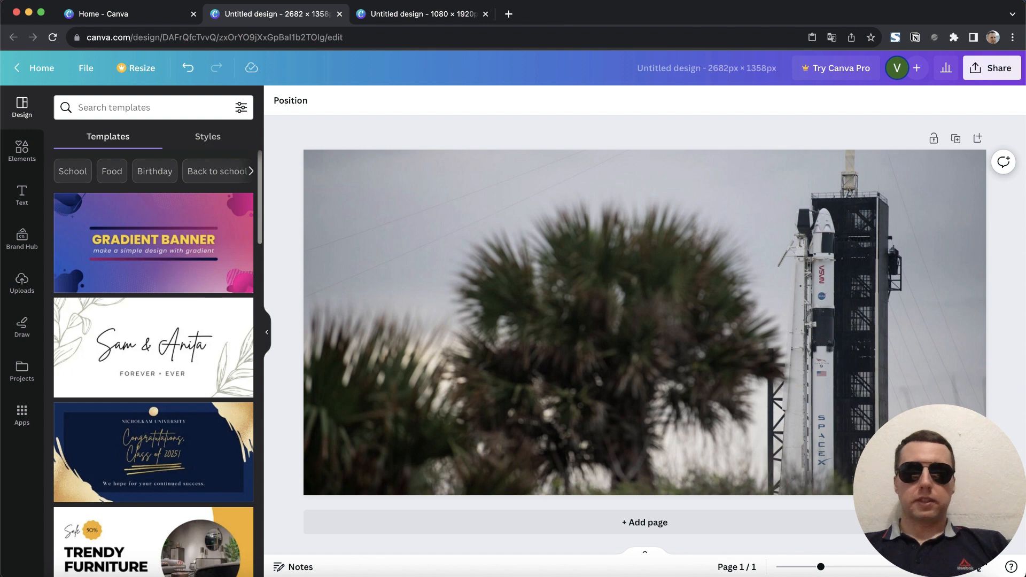